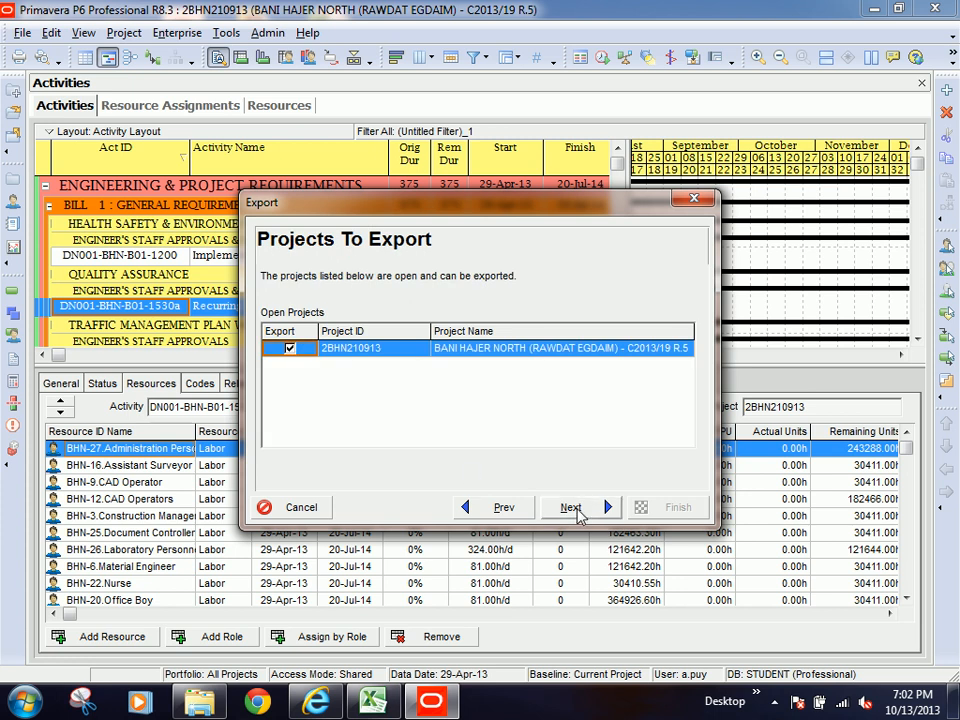
Modify the New export template, removing the Actual Units, Remaining Units and At Completion Units columns from its selected options.
{"action": "left_click", "coordinate": [576, 510]}
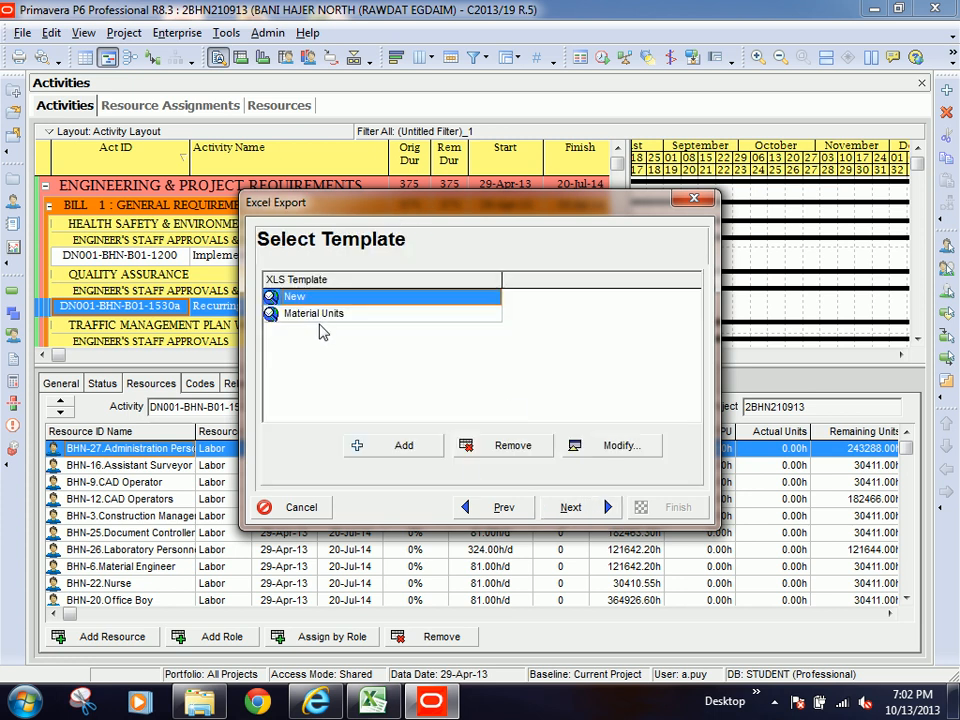
{"action": "left_click", "coordinate": [598, 446]}
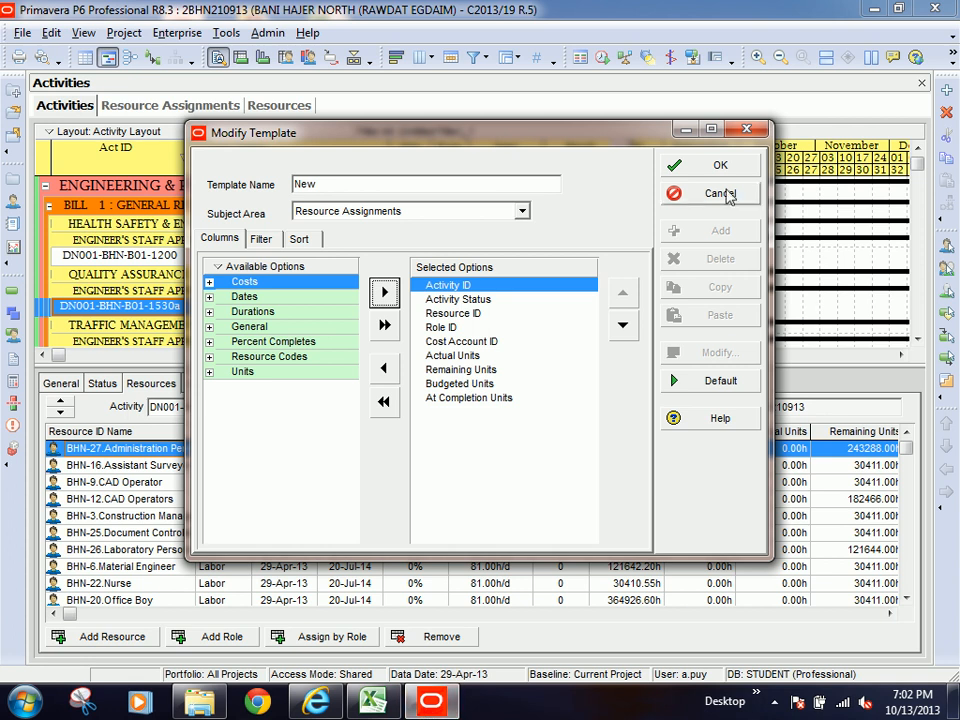
{"action": "left_click_drag", "start_coordinate": [643, 154], "coordinate": [640, 182]}
{"action": "double_click", "coordinate": [440, 389]}
{"action": "double_click", "coordinate": [438, 389]}
{"action": "left_click", "coordinate": [466, 404]}
{"action": "double_click", "coordinate": [466, 404]}
{"action": "left_click", "coordinate": [452, 334]}
{"action": "left_click", "coordinate": [460, 319]}
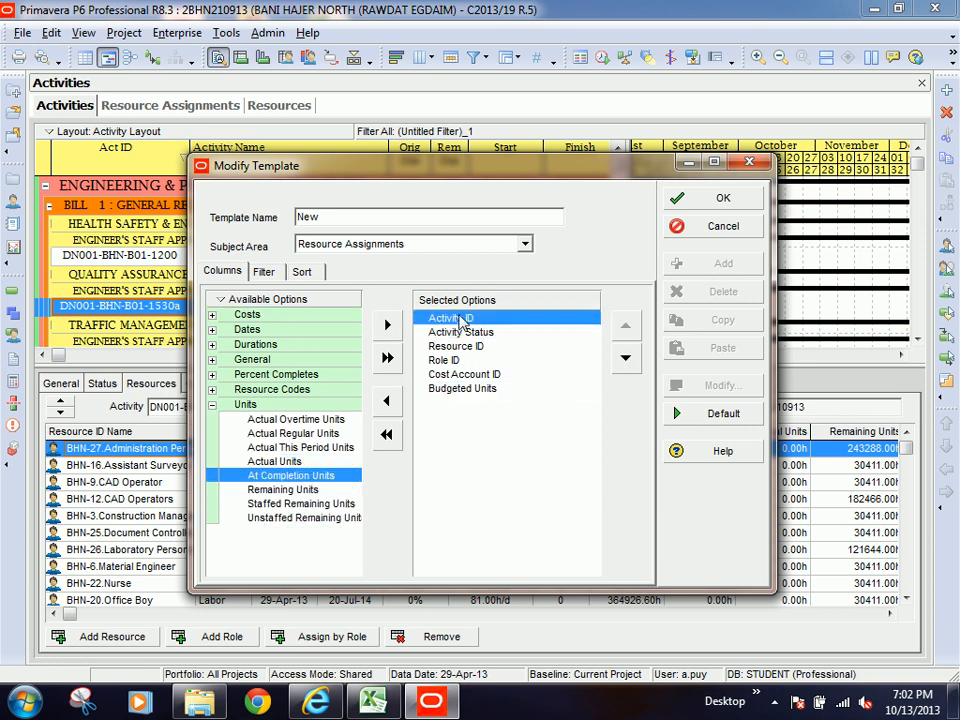
{"action": "left_click", "coordinate": [462, 389]}
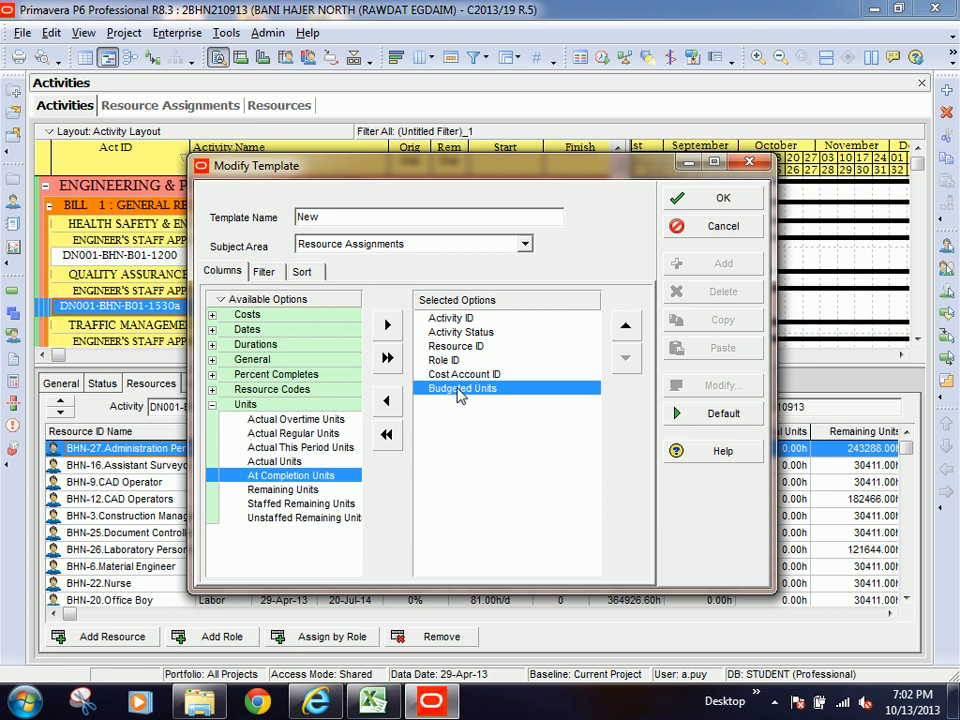
Add the Activity Name column to the template directly below Activity ID and save the template.
{"action": "left_click", "coordinate": [212, 405]}
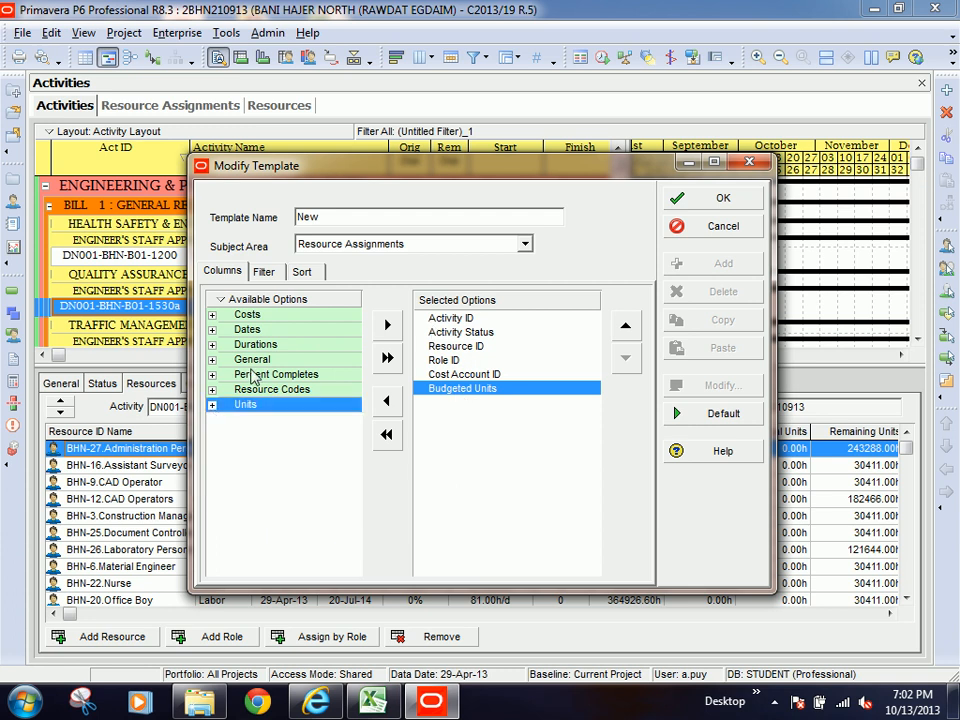
{"action": "left_click", "coordinate": [212, 360]}
{"action": "double_click", "coordinate": [279, 343]}
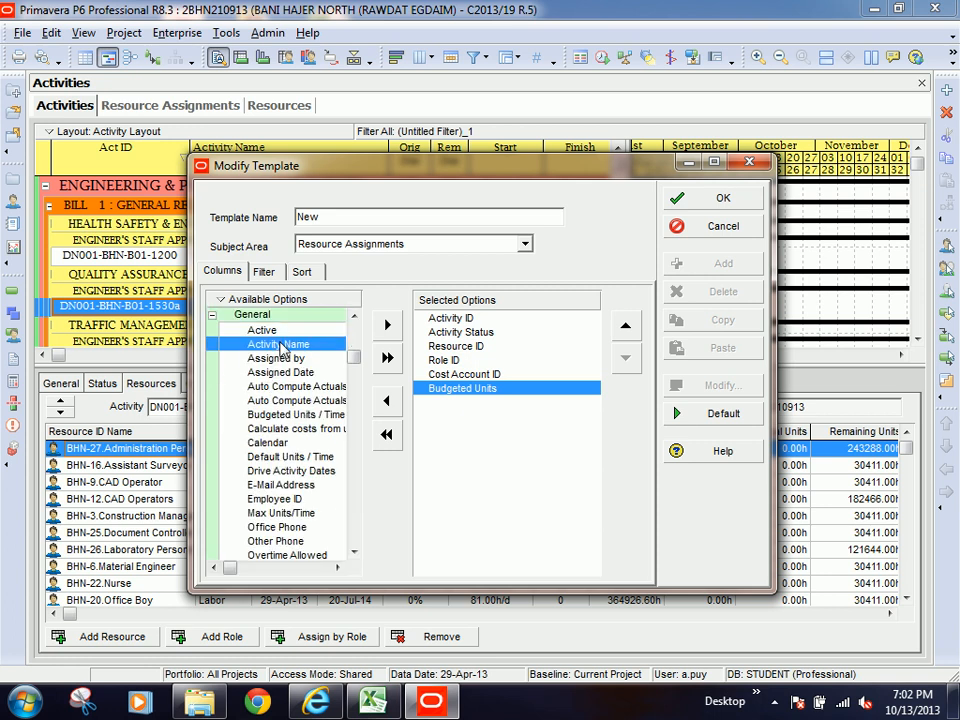
{"action": "left_click", "coordinate": [626, 326]}
{"action": "left_click", "coordinate": [626, 326]}
{"action": "left_click", "coordinate": [626, 326]}
{"action": "left_click", "coordinate": [626, 326]}
{"action": "left_click", "coordinate": [626, 326]}
{"action": "left_click", "coordinate": [465, 320]}
{"action": "left_click", "coordinate": [460, 404]}
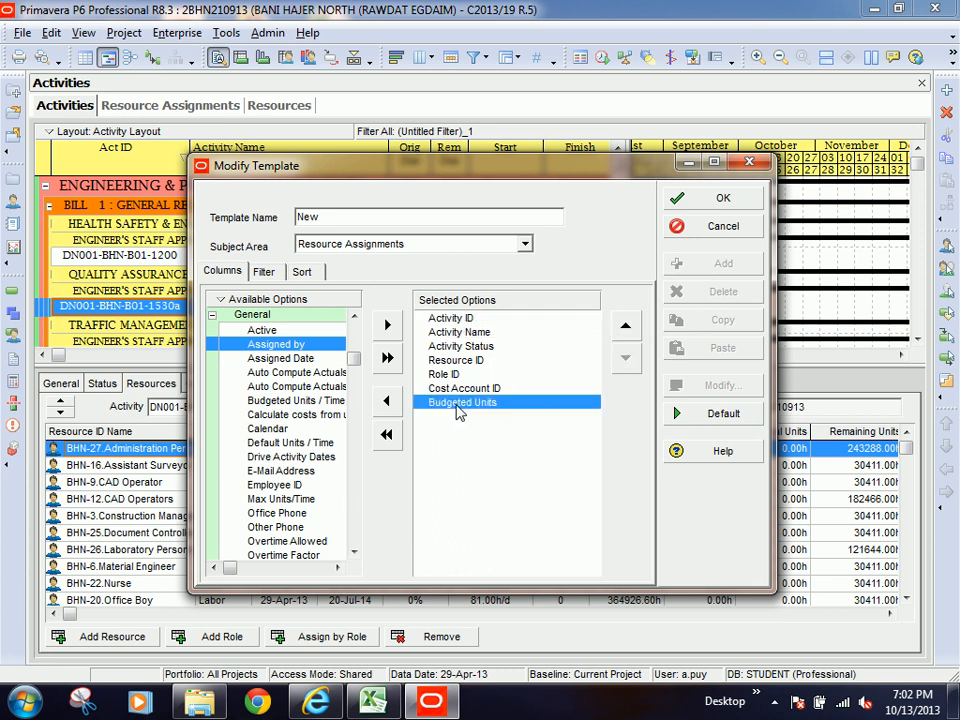
{"action": "left_click", "coordinate": [470, 361]}
{"action": "left_click", "coordinate": [454, 376]}
{"action": "left_click", "coordinate": [462, 346]}
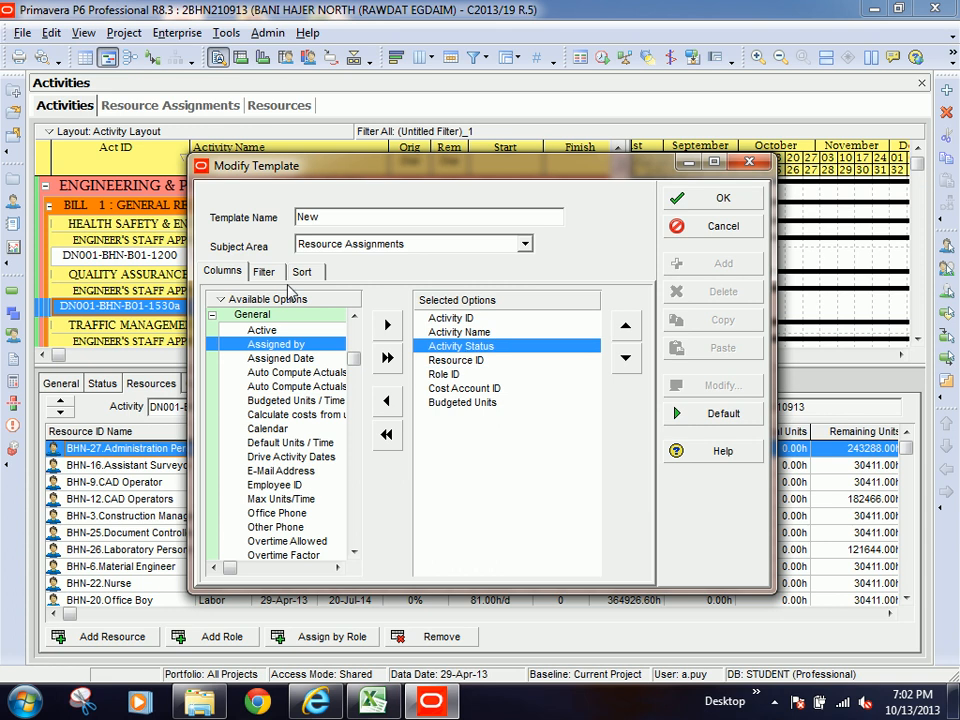
{"action": "left_click", "coordinate": [712, 200]}
Export the resource assignments to the Desktop file 2BHN210913-Activity Resource Assignments.xls.
{"action": "left_click", "coordinate": [570, 507]}
{"action": "left_click", "coordinate": [532, 336]}
{"action": "double_click", "coordinate": [532, 336]}
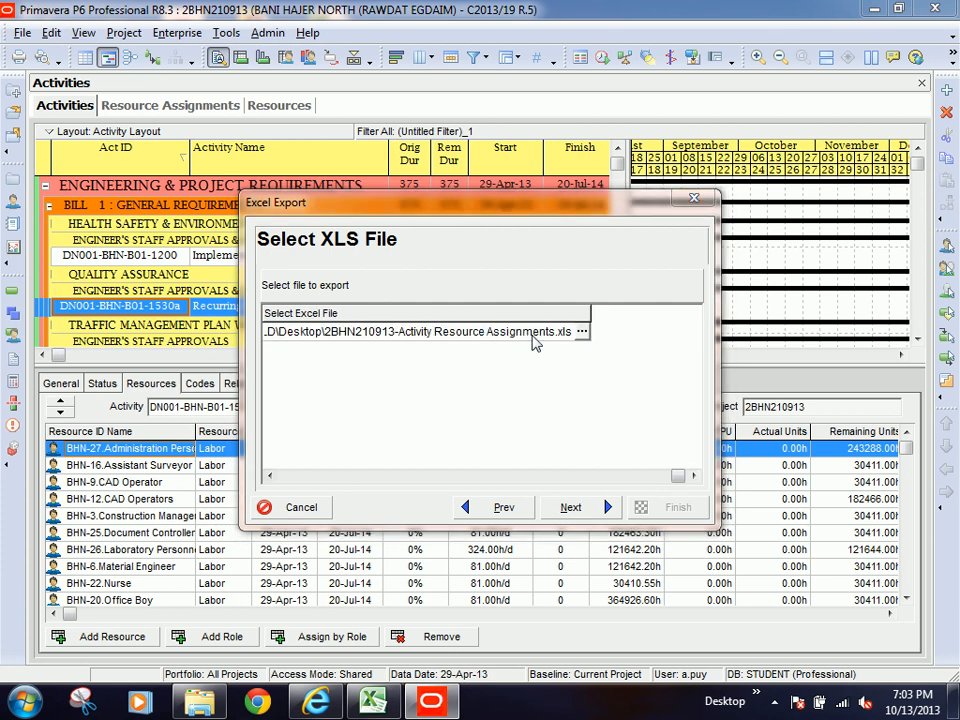
{"action": "left_click", "coordinate": [409, 330]}
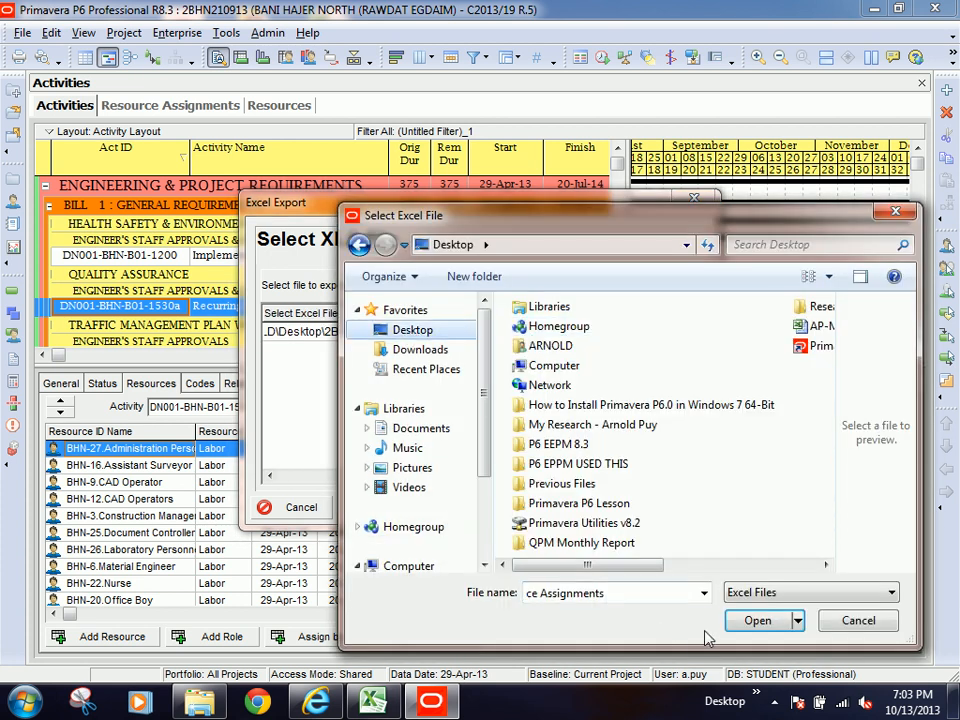
{"action": "left_click", "coordinate": [757, 621]}
{"action": "left_click", "coordinate": [570, 507]}
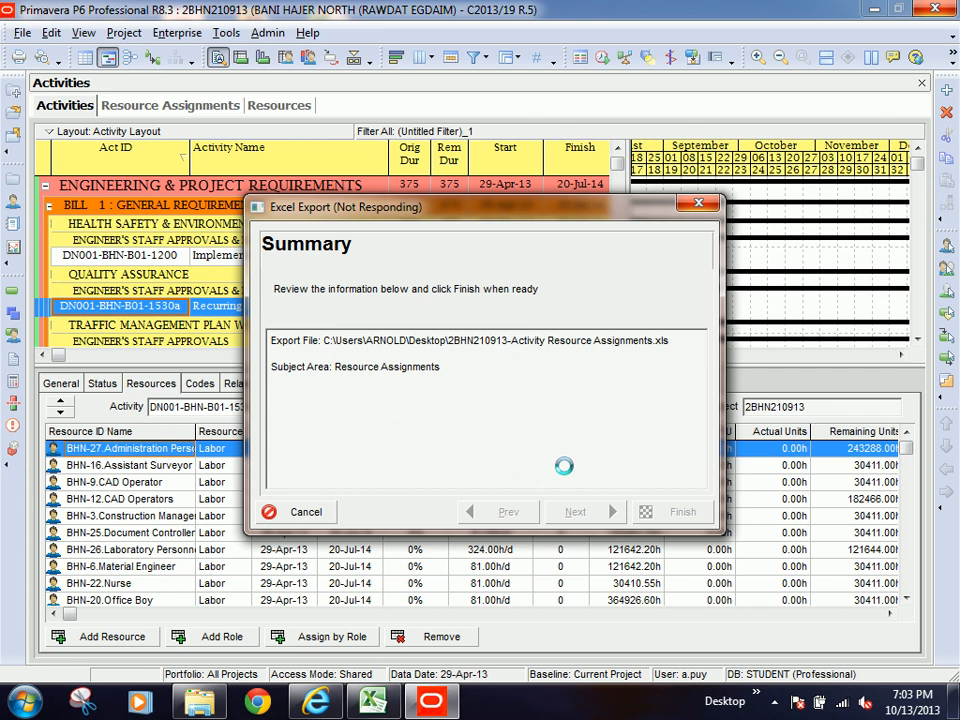
{"action": "left_click", "coordinate": [632, 512]}
Switch to Excel and open the exported 2BHN210913-Activity Resource Assignments workbook from the Desktop.
{"action": "key", "text": "alt+Tab"}
{"action": "left_click", "coordinate": [392, 302]}
{"action": "key", "text": "ctrl+s"}
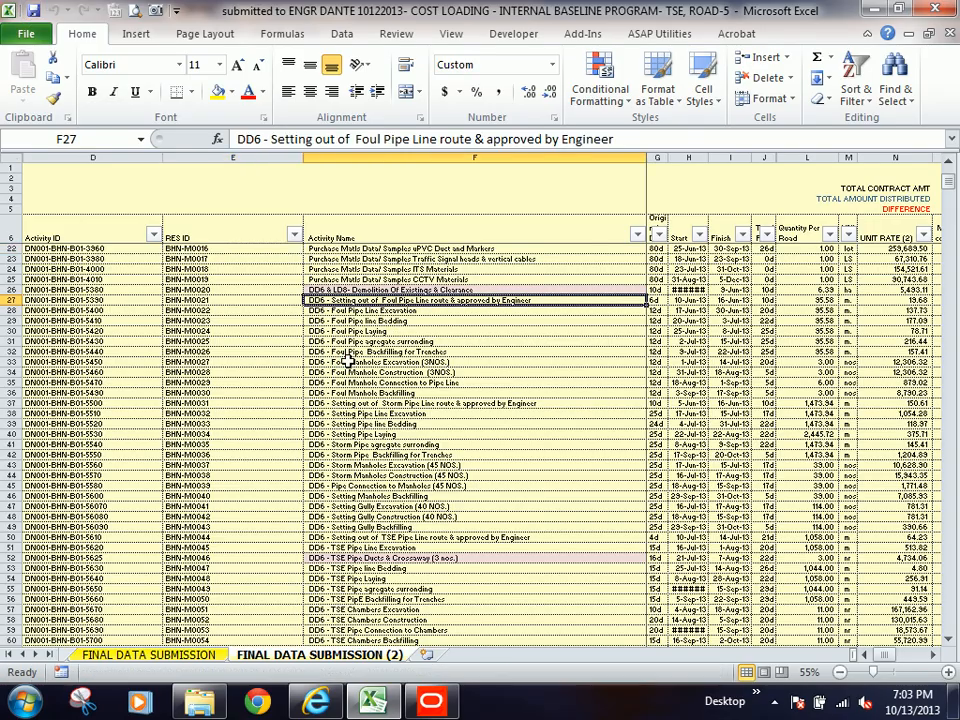
{"action": "key", "text": "ctrl+o"}
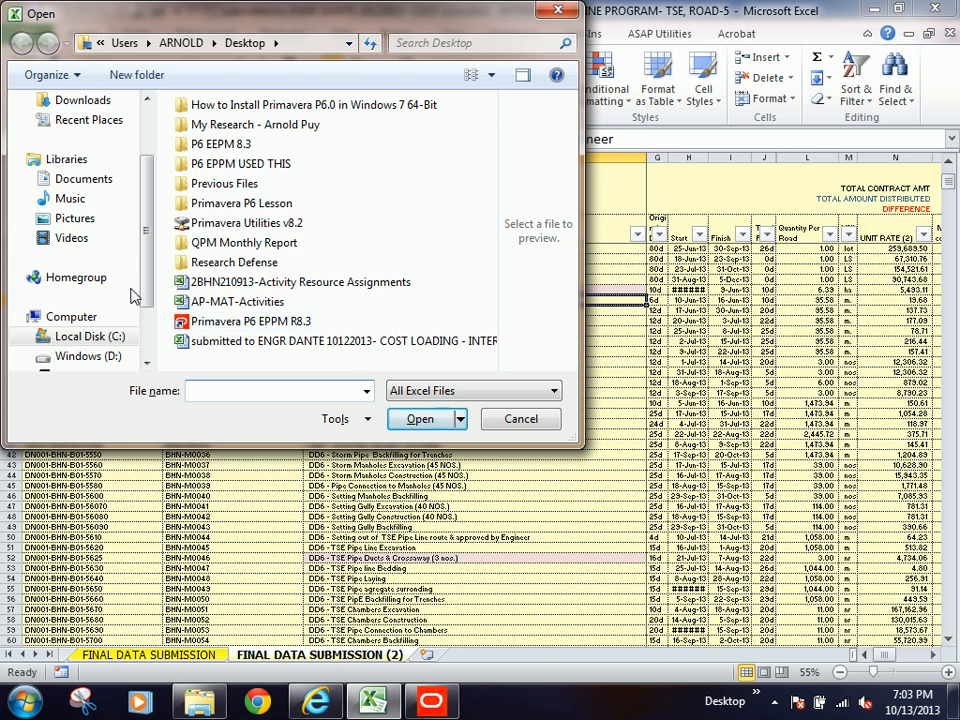
{"action": "scroll", "coordinate": [145, 203], "scroll_direction": "up", "scroll_amount": 3}
{"action": "left_click", "coordinate": [55, 168]}
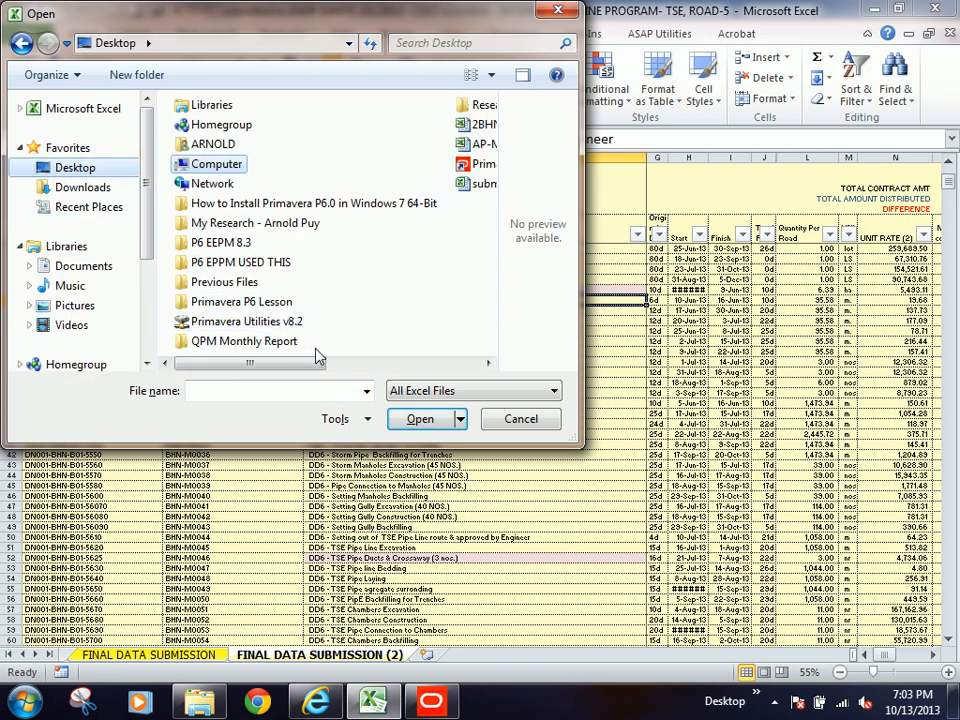
{"action": "left_click", "coordinate": [470, 362]}
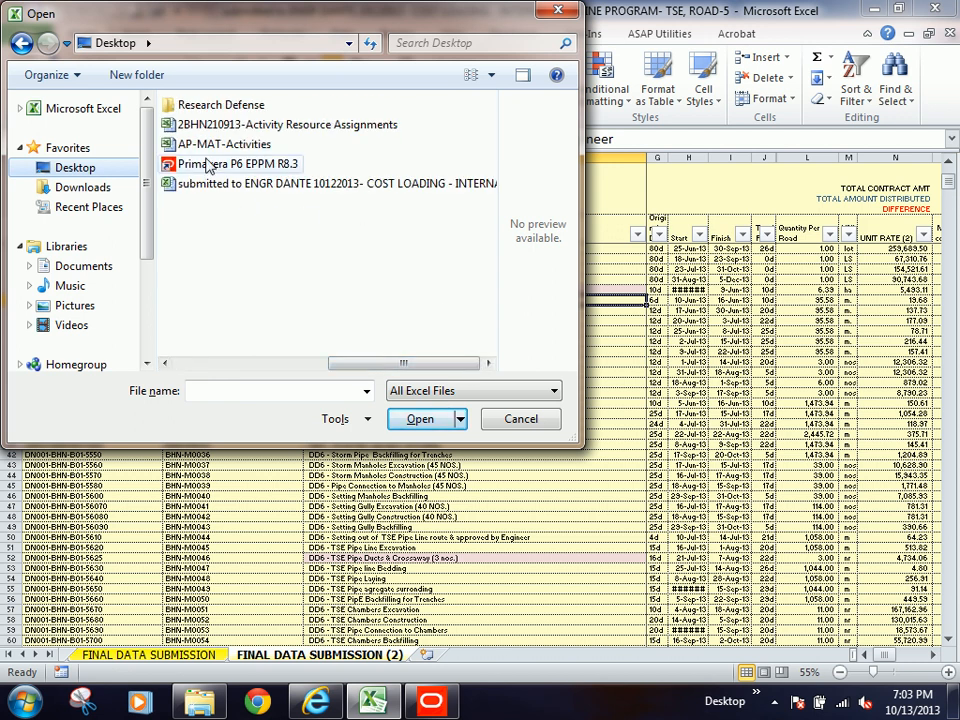
{"action": "left_click", "coordinate": [214, 124]}
{"action": "left_click", "coordinate": [420, 418]}
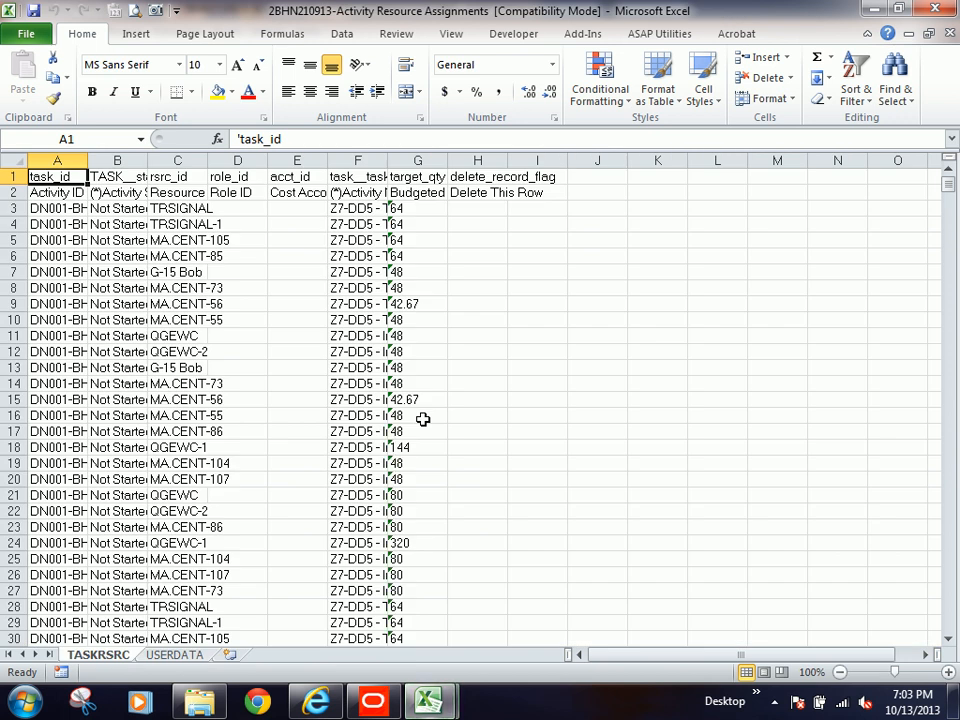
Delete all exported data rows from row 3 down on the TASKRSRC sheet, keeping the two header rows.
{"action": "left_click", "coordinate": [177, 319]}
{"action": "left_click", "coordinate": [60, 208]}
{"action": "left_click", "coordinate": [182, 192]}
{"action": "left_click", "coordinate": [118, 205]}
{"action": "left_click", "coordinate": [12, 208]}
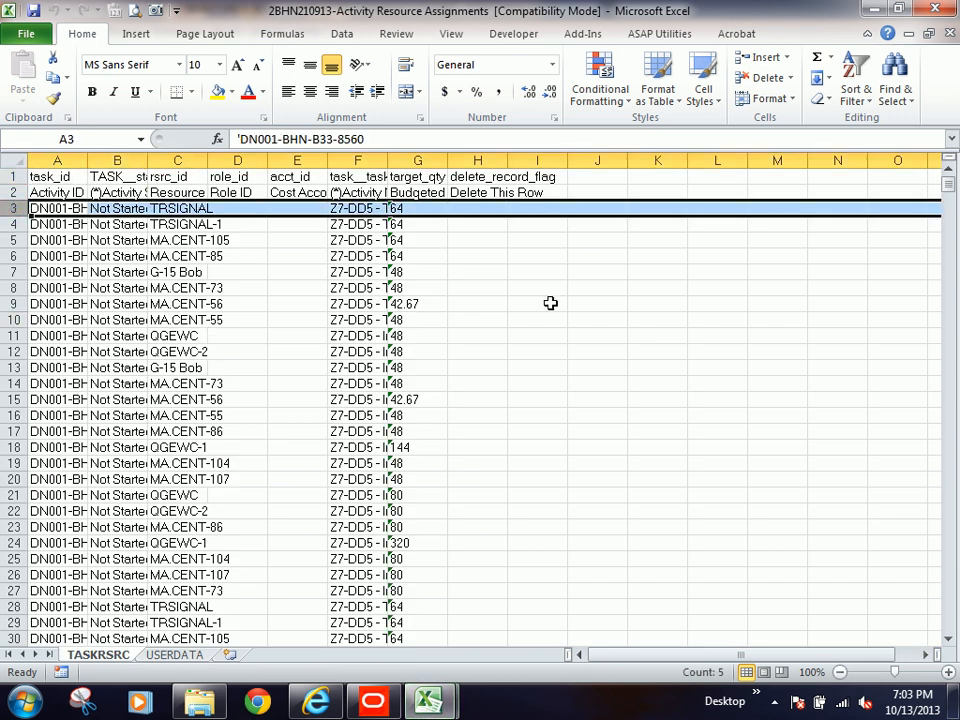
{"action": "key", "text": "ctrl+shift+Down"}
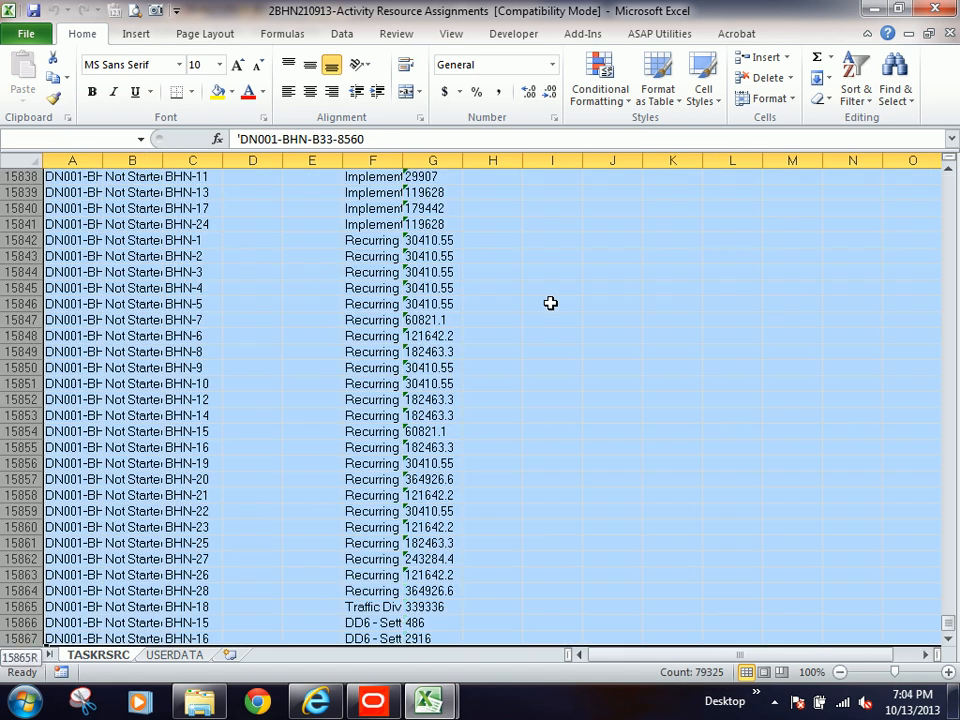
{"action": "right_click", "coordinate": [188, 344]}
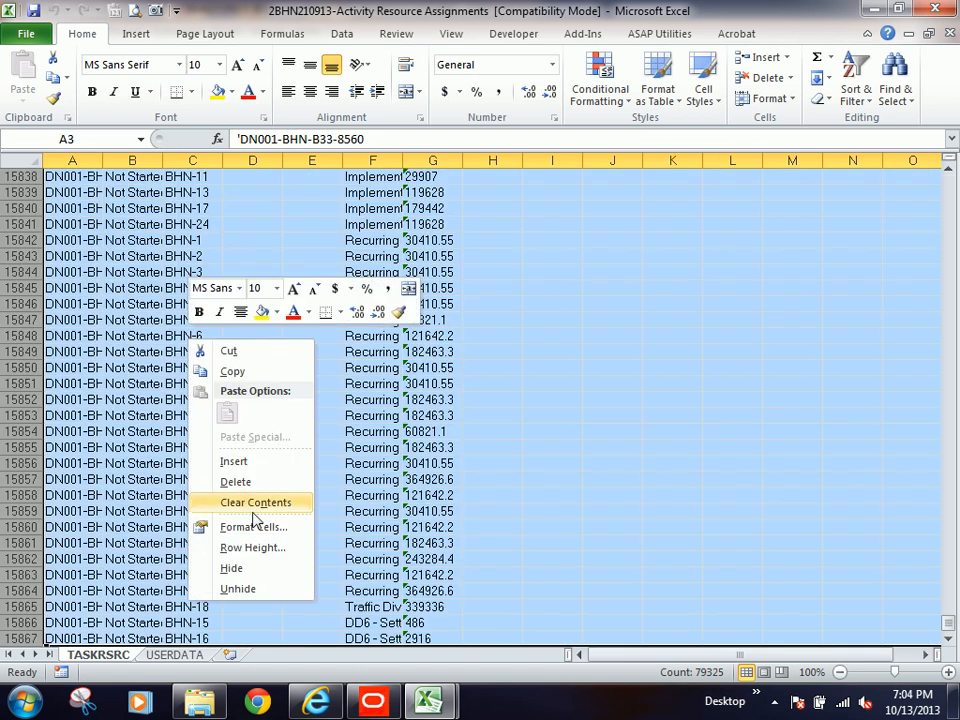
{"action": "left_click", "coordinate": [240, 483]}
Auto-fit the width of all columns on the TASKRSRC sheet.
{"action": "left_click", "coordinate": [245, 320]}
{"action": "left_click", "coordinate": [115, 192]}
{"action": "left_click", "coordinate": [58, 192]}
{"action": "left_click", "coordinate": [13, 161]}
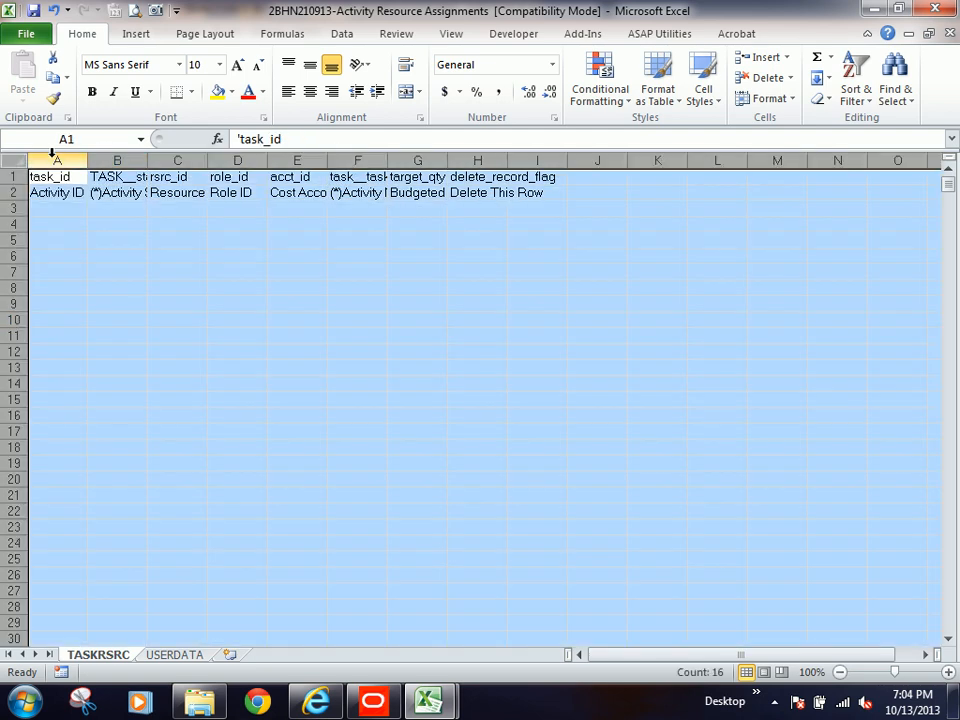
{"action": "key", "text": "alt+h"}
{"action": "key", "text": "o"}
{"action": "key", "text": "i"}
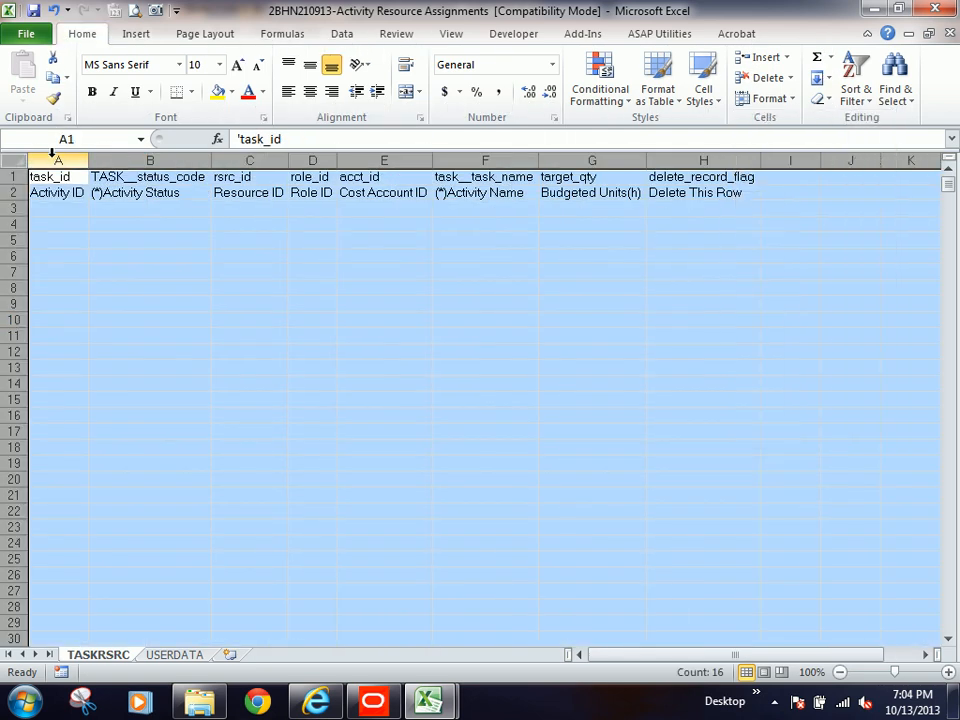
{"action": "left_click", "coordinate": [597, 322]}
{"action": "left_click", "coordinate": [619, 212]}
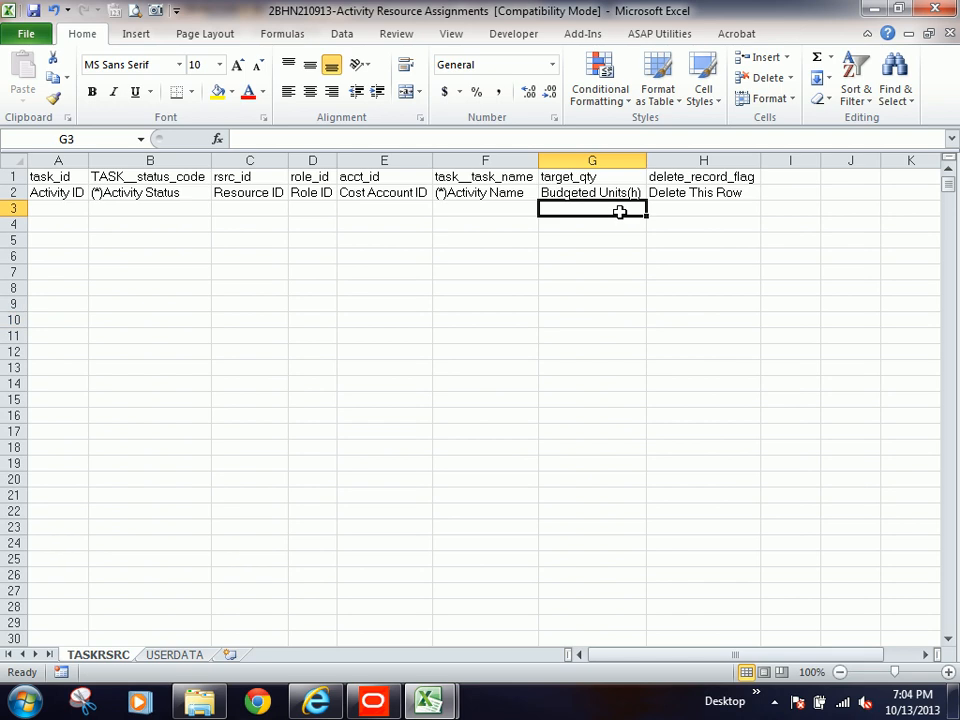
{"action": "left_click", "coordinate": [80, 208]}
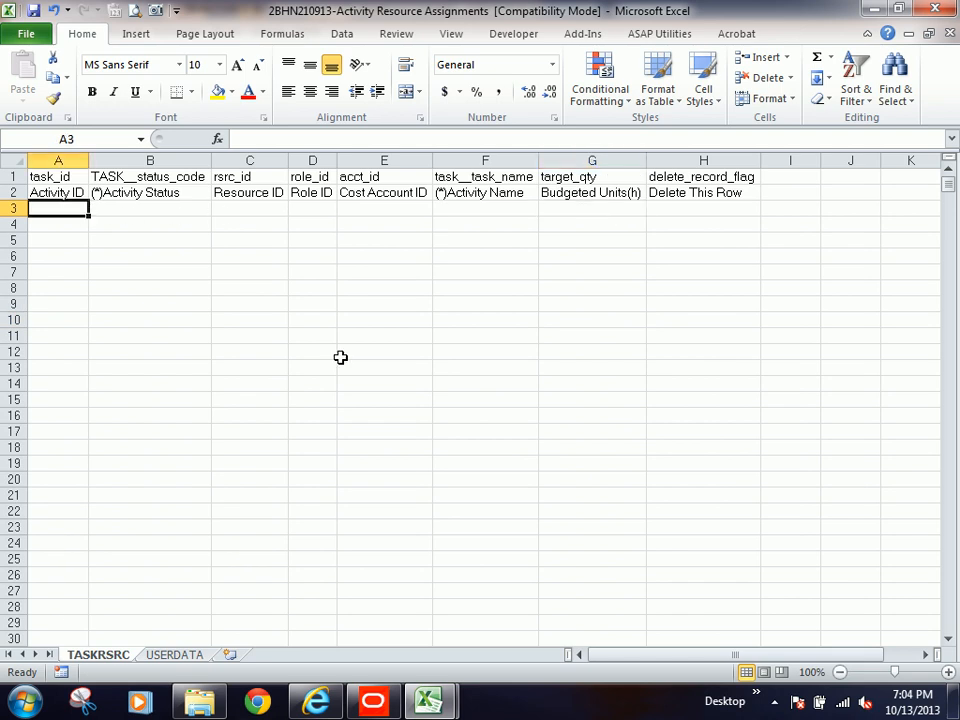
{"action": "left_click", "coordinate": [635, 194]}
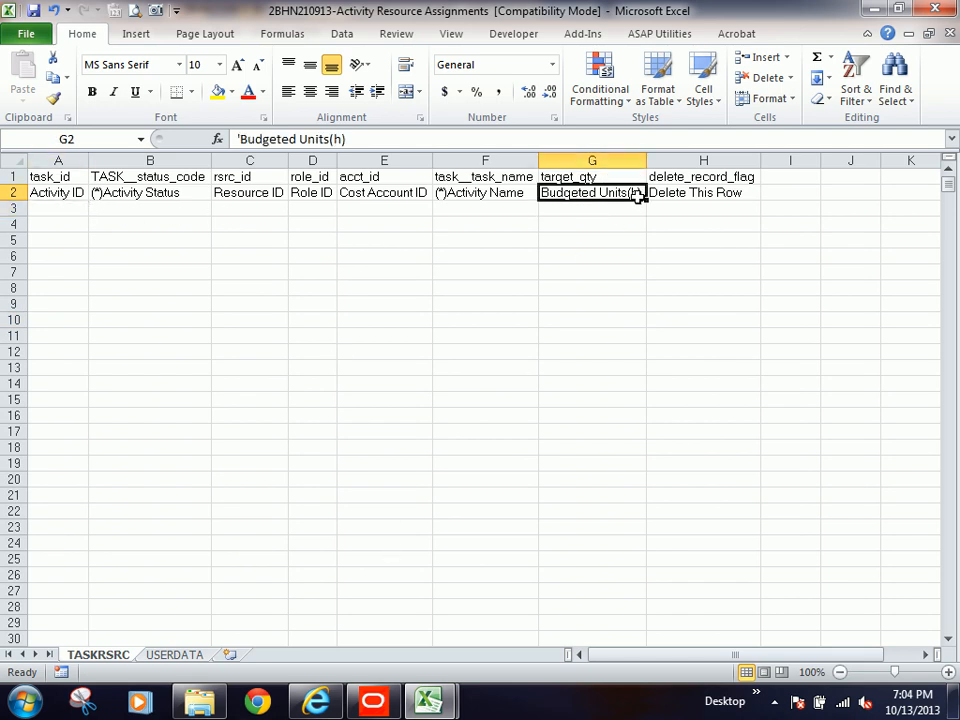
{"action": "left_click", "coordinate": [629, 212]}
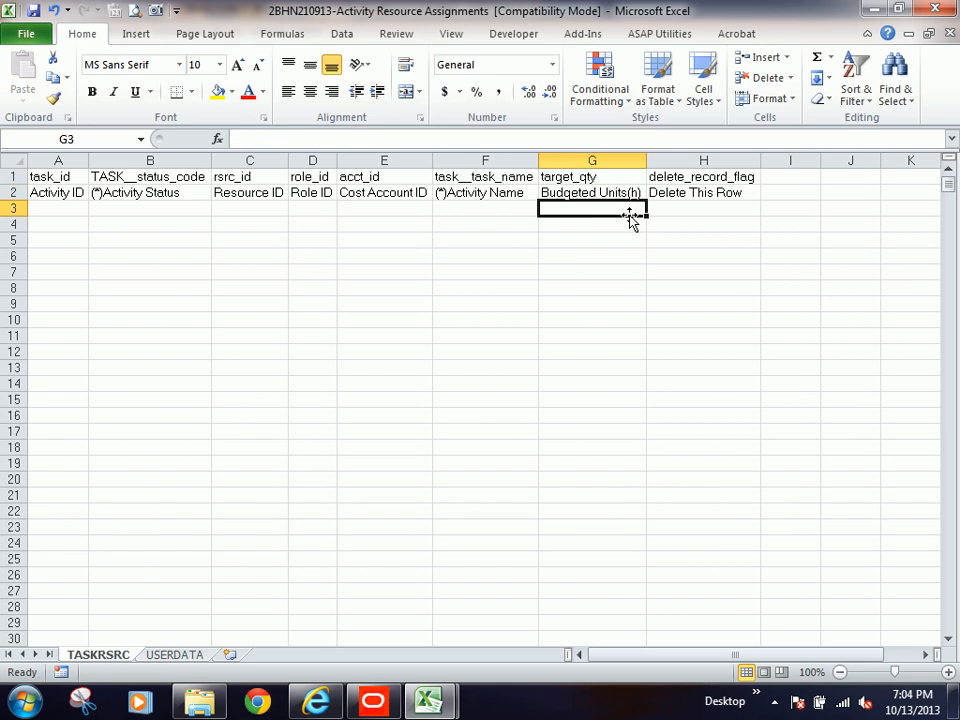
Copy all Activity IDs from D7 down on the FINAL DATA SUBMISSION (2) sheet of the cost loading workbook.
{"action": "mouse_move", "coordinate": [426, 704]}
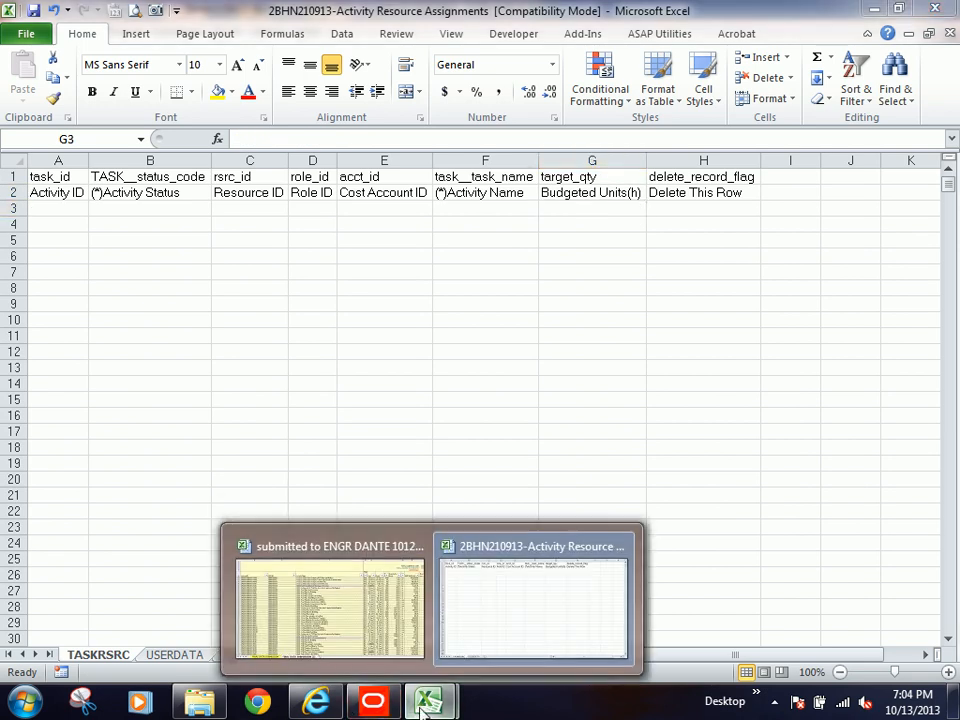
{"action": "left_click", "coordinate": [366, 622]}
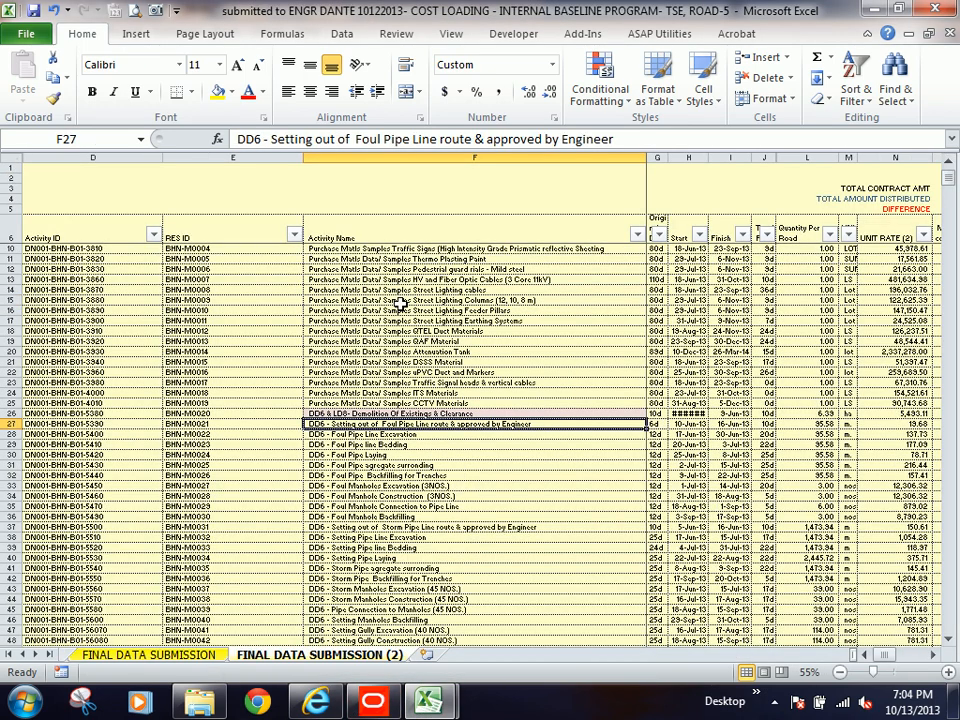
{"action": "left_click", "coordinate": [189, 223]}
{"action": "key", "text": "Down"}
{"action": "key", "text": "Left"}
{"action": "key", "text": "Down"}
{"action": "key", "text": "Up"}
{"action": "key", "text": "ctrl+shift+Down"}
{"action": "key", "text": "ctrl+c"}
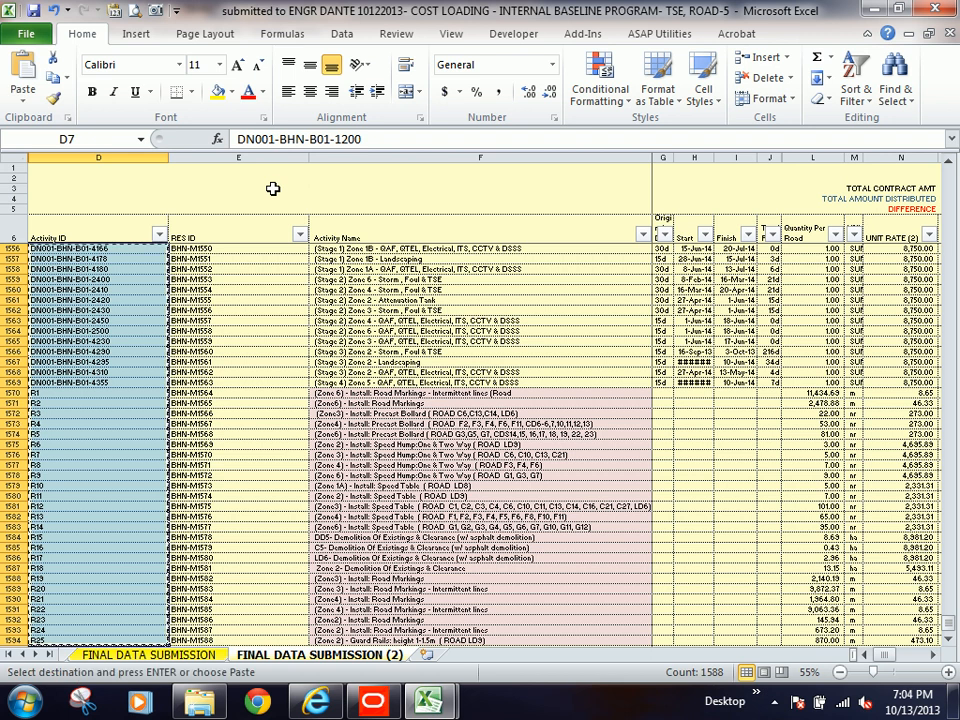
Paste the Activity IDs as values from A3 on the TASKRSRC sheet and auto-fit column A.
{"action": "key", "text": "alt+Tab"}
{"action": "left_click", "coordinate": [62, 207]}
{"action": "key", "text": "alt+e"}
{"action": "key", "text": "s"}
{"action": "key", "text": "v"}
{"action": "key", "text": "Return"}
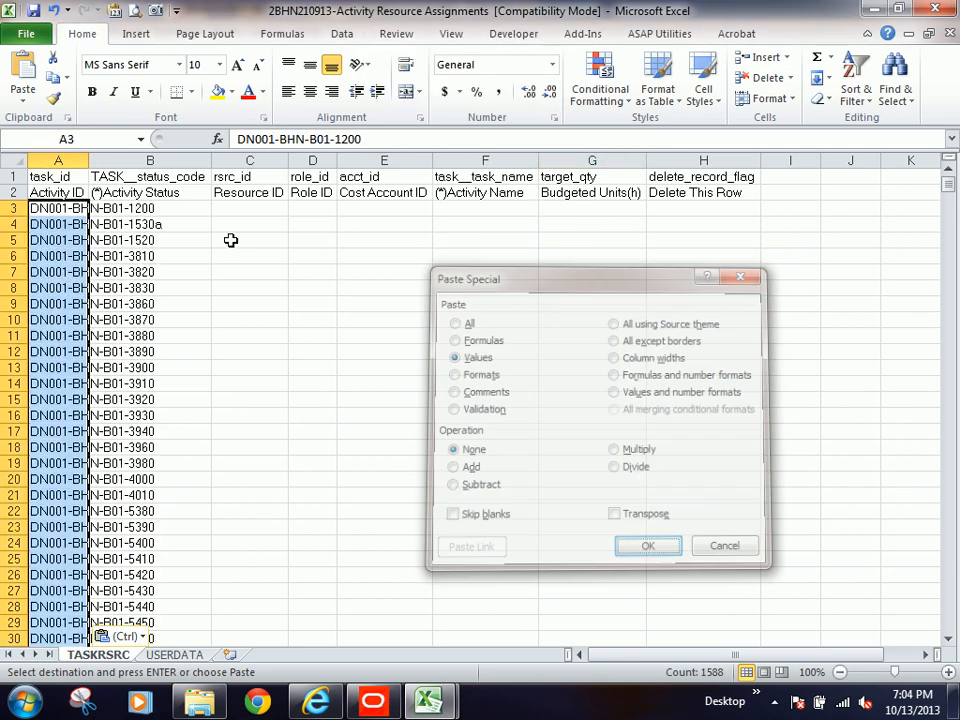
{"action": "double_click", "coordinate": [88, 160]}
Copy all RES ID entries from E7 down on the FINAL DATA SUBMISSION (2) sheet.
{"action": "key", "text": "ctrl+Tab"}
{"action": "left_click", "coordinate": [240, 226]}
{"action": "key", "text": "Down"}
{"action": "key", "text": "ctrl+shift+Down"}
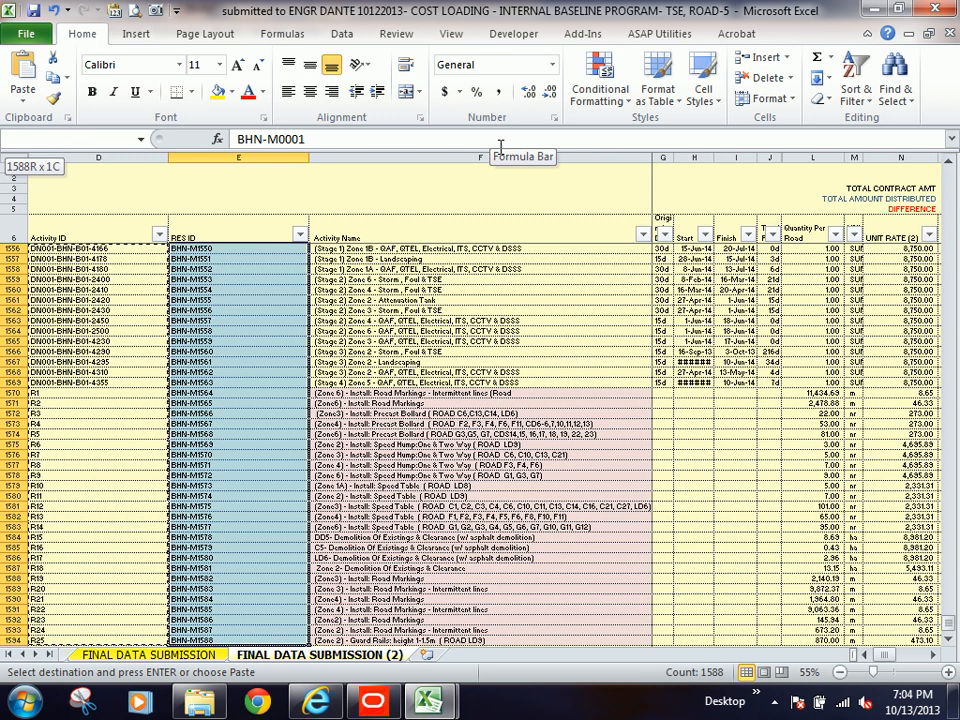
Paste the copied resource IDs as values under Resource ID on the TASKRSRC sheet, starting at C3.
{"action": "key", "text": "ctrl+Tab"}
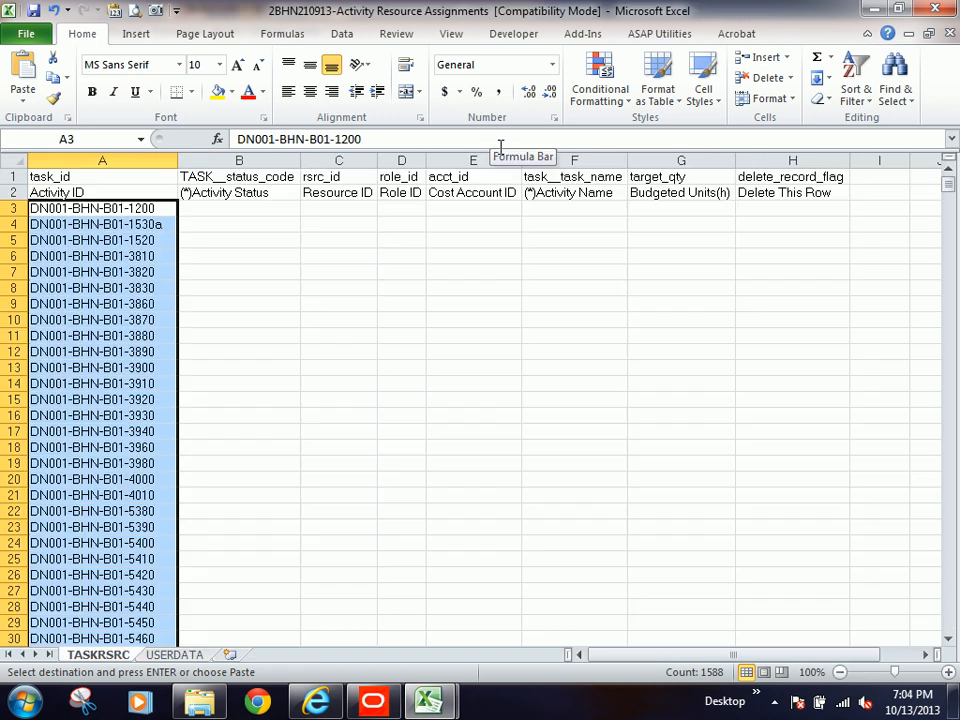
{"action": "key", "text": "Right"}
{"action": "key", "text": "Right"}
{"action": "key", "text": "alt+e"}
{"action": "key", "text": "s"}
{"action": "key", "text": "v"}
{"action": "key", "text": "Return"}
Copy all Quantity Per Road figures from row 7 down on the FINAL DATA SUBMISSION (2) sheet.
{"action": "key", "text": "ctrl+Tab"}
{"action": "key", "text": "Up"}
{"action": "key", "text": "Down"}
{"action": "key", "text": "Right"}
{"action": "key", "text": "Left"}
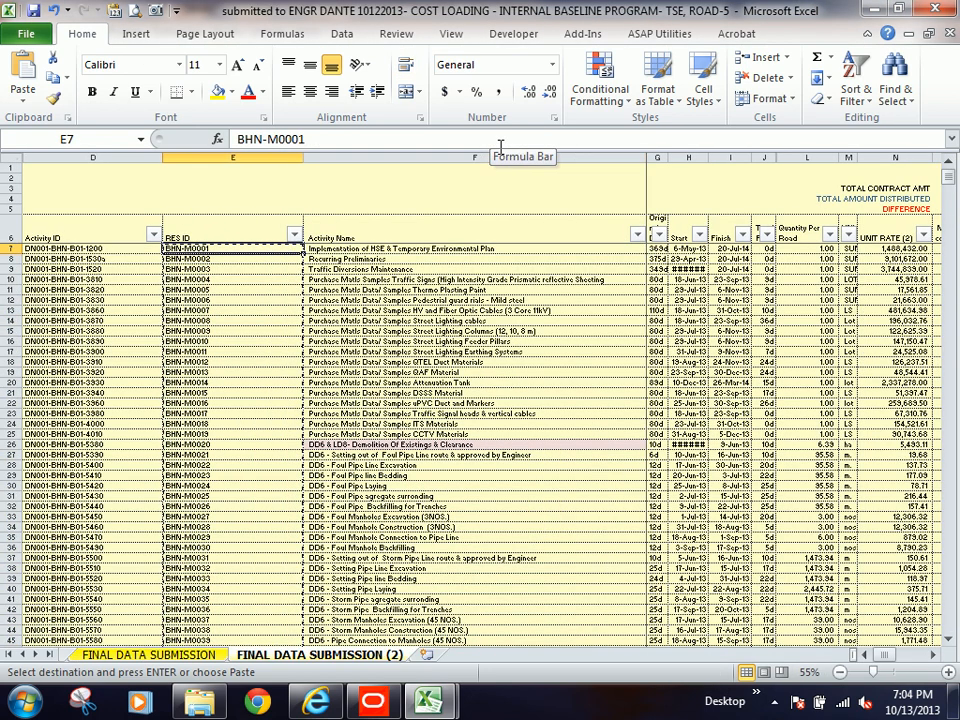
{"action": "key", "text": "Right"}
{"action": "key", "text": "Right"}
{"action": "key", "text": "Right"}
{"action": "key", "text": "Right"}
{"action": "key", "text": "Right"}
{"action": "key", "text": "Right"}
{"action": "key", "text": "ctrl+shift+Down"}
Paste the quantities as values under Budgeted Units(h) on the TASKRSRC sheet, starting at G3.
{"action": "key", "text": "ctrl+Tab"}
{"action": "key", "text": "Right"}
{"action": "key", "text": "Right"}
{"action": "key", "text": "Right"}
{"action": "key", "text": "Right"}
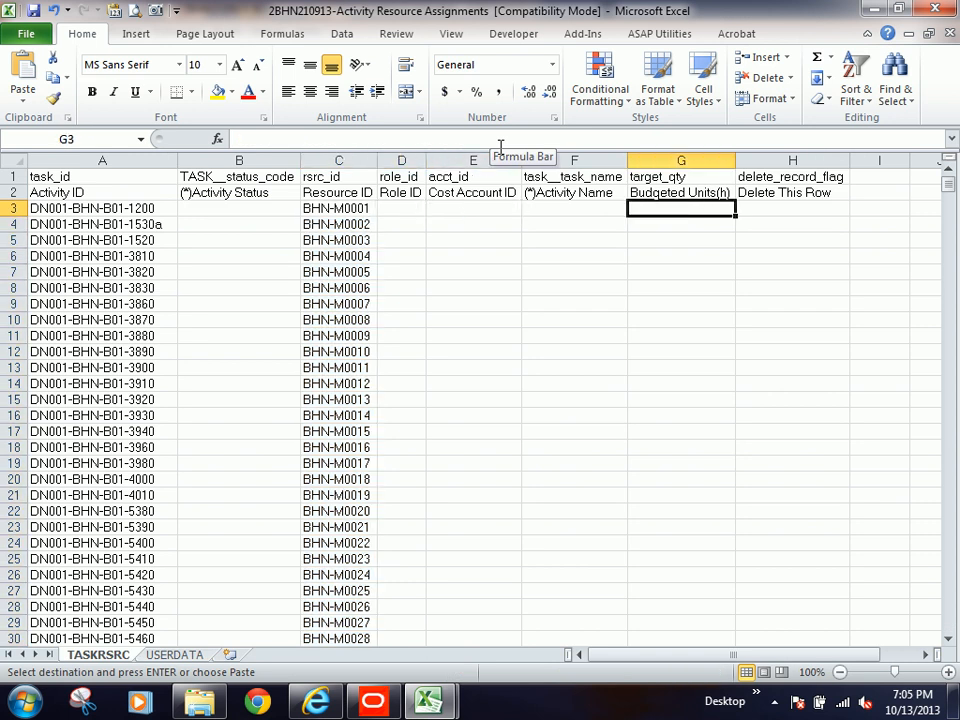
{"action": "key", "text": "alt+e"}
{"action": "key", "text": "s"}
{"action": "key", "text": "v"}
{"action": "key", "text": "Return"}
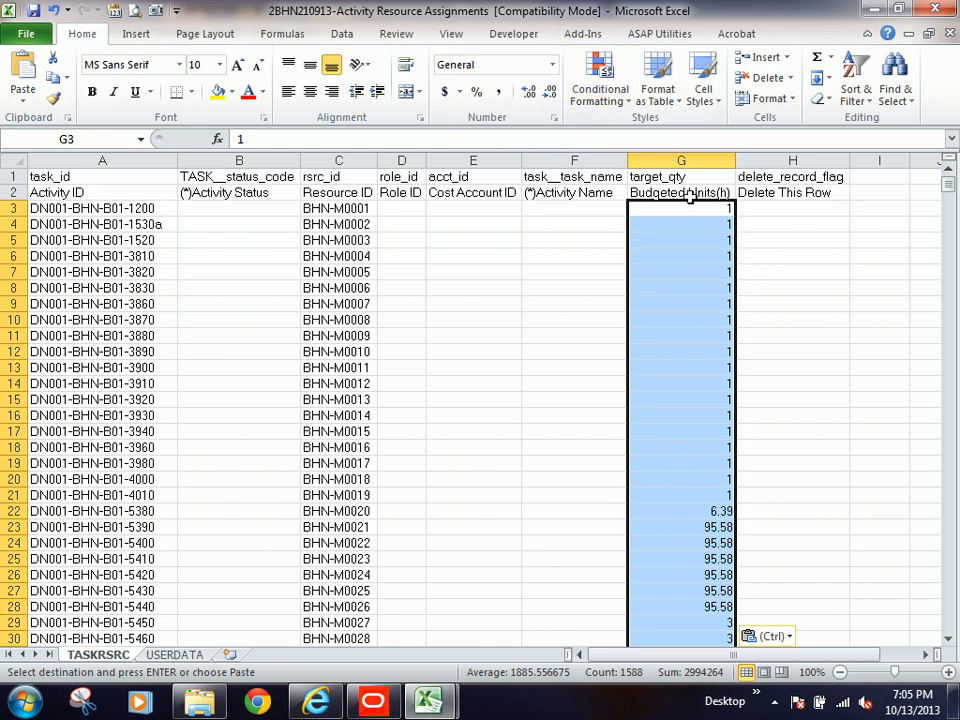
Check the end of the pasted data on the TASKRSRC sheet and return to the header rows.
{"action": "key", "text": "ctrl+Down"}
{"action": "key", "text": "ctrl+Left"}
{"action": "key", "text": "ctrl+Left"}
{"action": "key", "text": "ctrl+Home"}
{"action": "key", "text": "Down"}
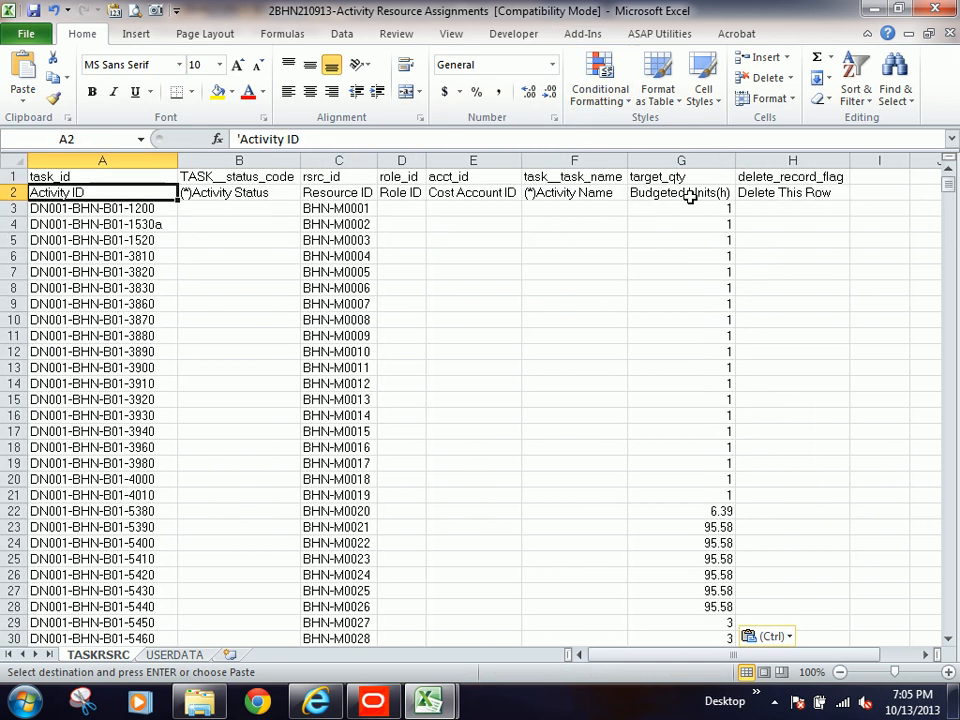
Check the first Budgeted Units(h) and Delete This Row cells on the TASKRSRC sheet against the Budgeted Units in Primavera P6.
{"action": "left_click", "coordinate": [712, 208]}
{"action": "left_click", "coordinate": [814, 207]}
{"action": "left_click", "coordinate": [707, 205]}
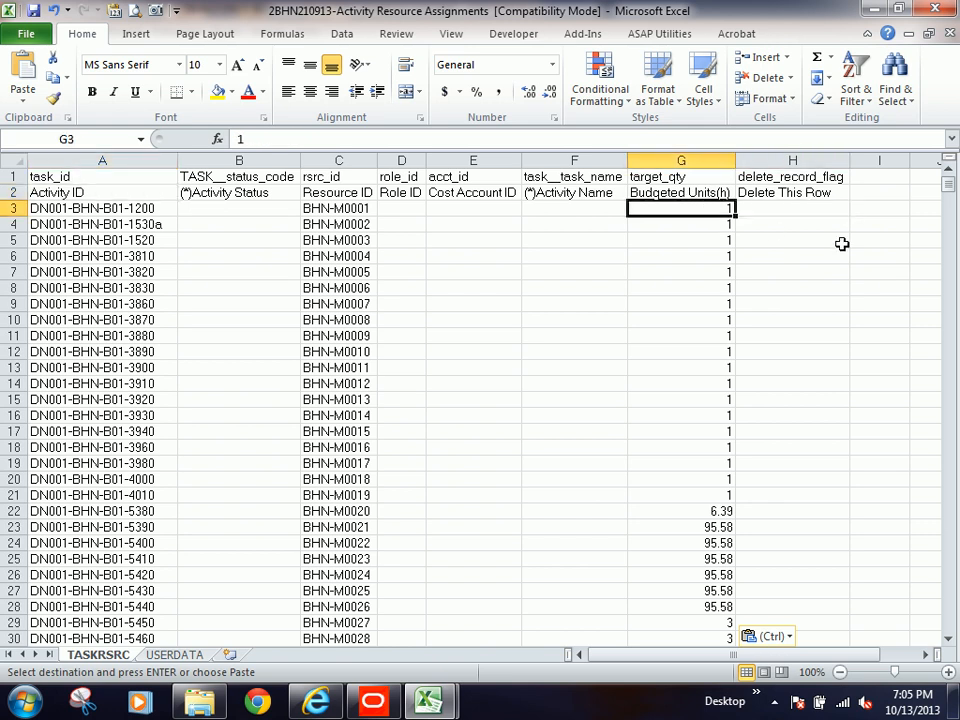
{"action": "left_click", "coordinate": [810, 216]}
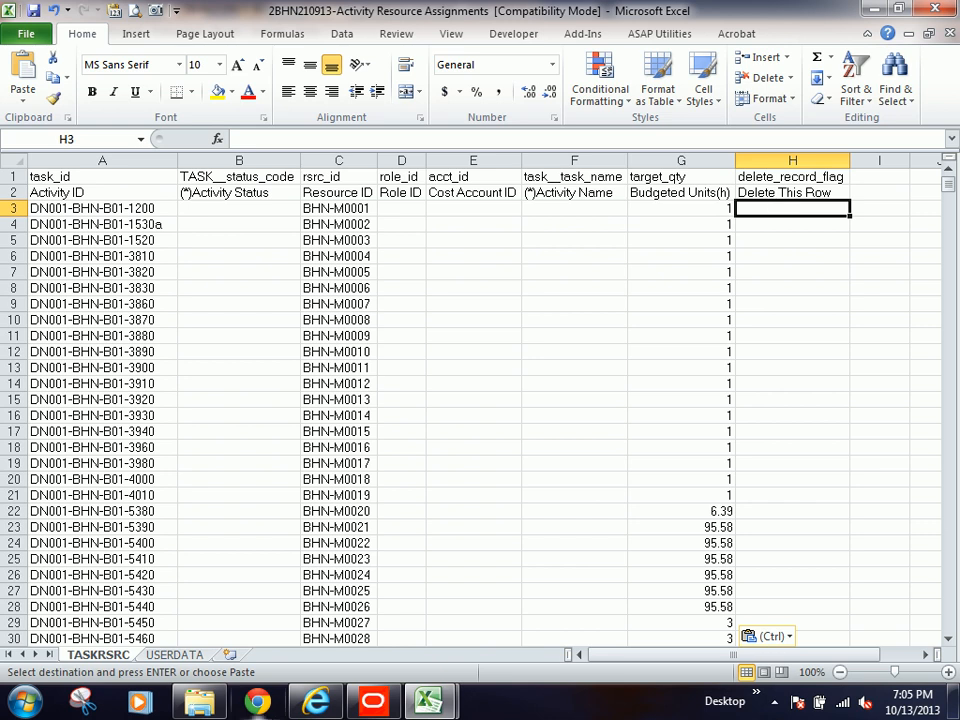
{"action": "left_click", "coordinate": [372, 700]}
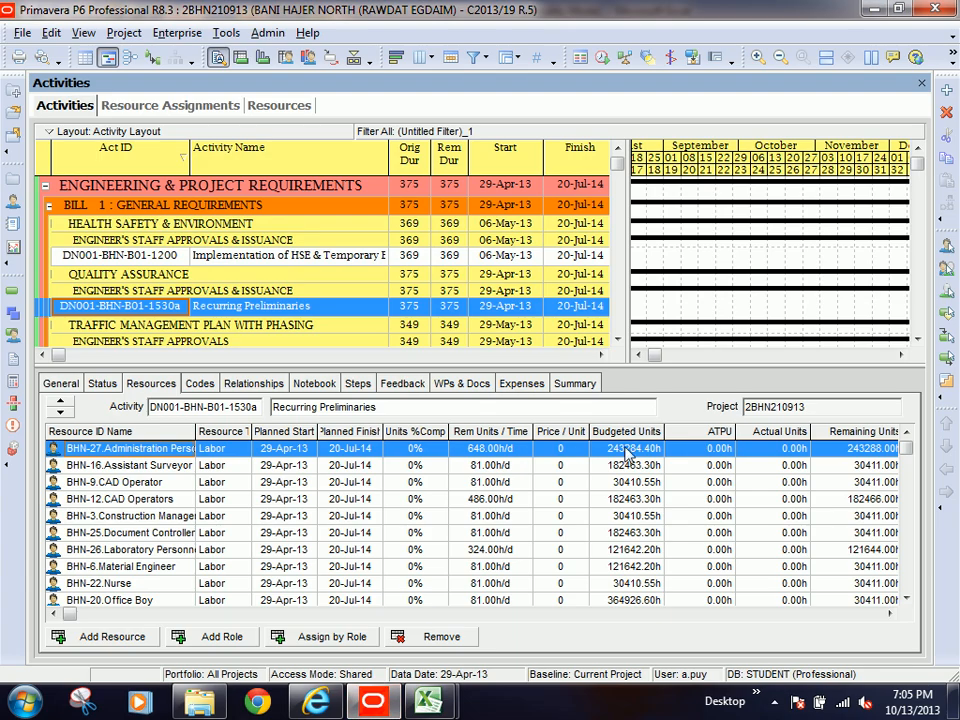
{"action": "left_click", "coordinate": [428, 700]}
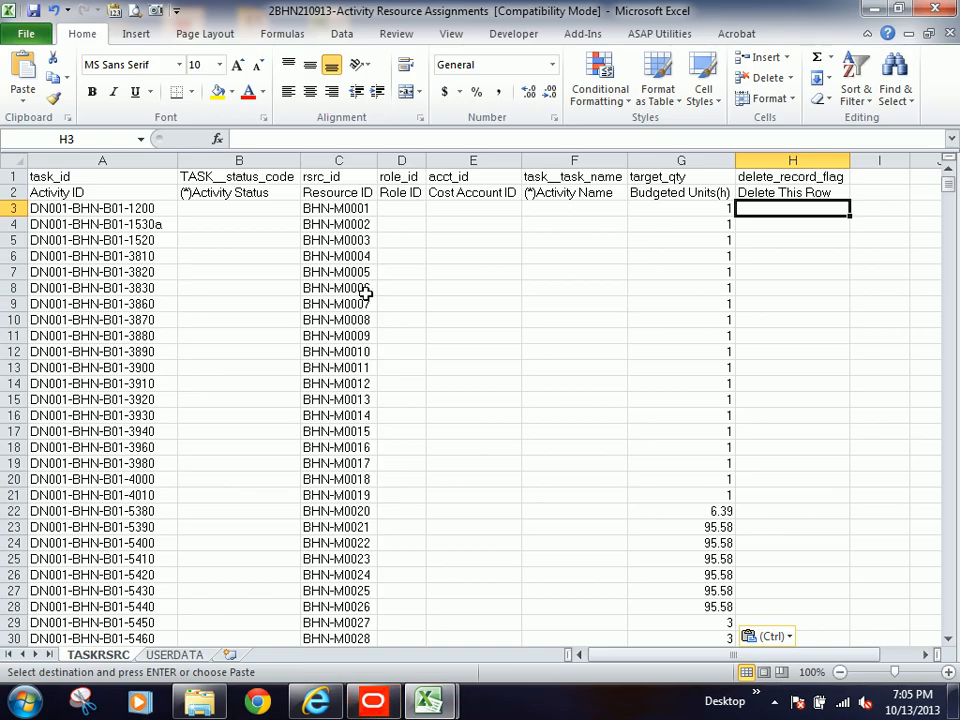
Save and close the 2BHN210913-Activity Resource Assignments workbook.
{"action": "left_click", "coordinate": [132, 212]}
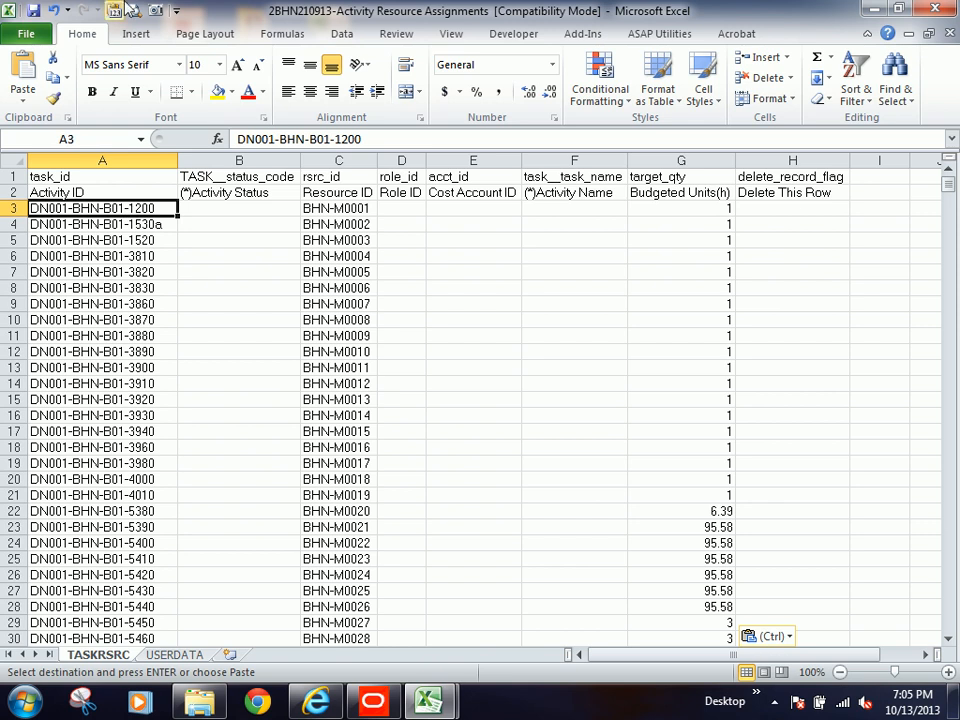
{"action": "left_click", "coordinate": [33, 12]}
{"action": "left_click", "coordinate": [937, 9]}
{"action": "left_click", "coordinate": [402, 341]}
Switch to Primavera P6, select activity DN001-BHN-B01-1200 and start an Excel import.
{"action": "left_click", "coordinate": [372, 701]}
{"action": "left_click", "coordinate": [135, 258]}
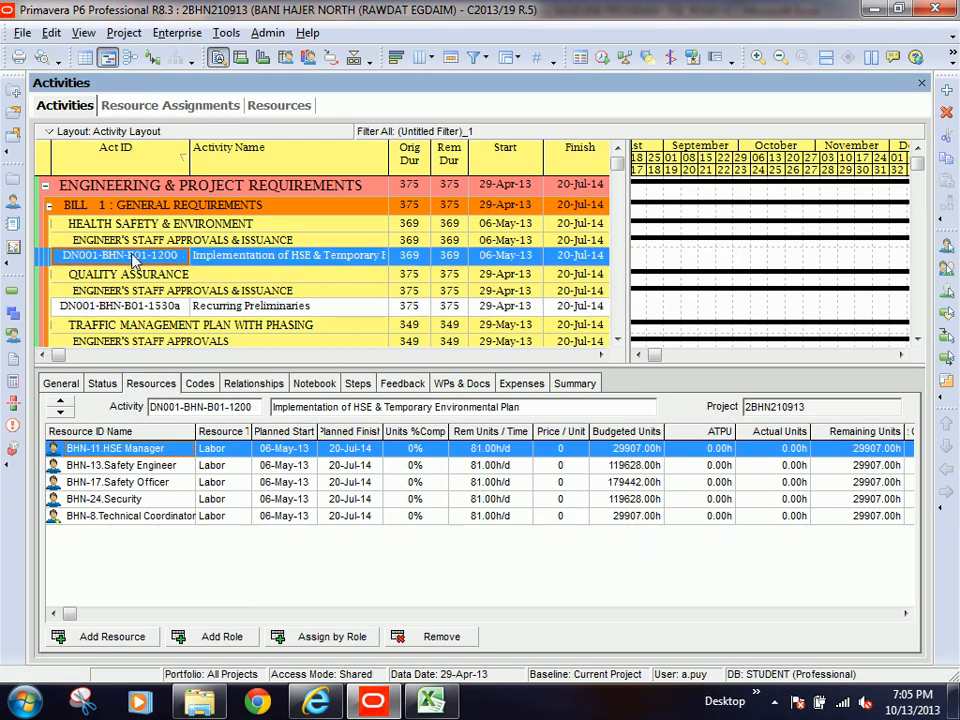
{"action": "left_click", "coordinate": [21, 33]}
{"action": "left_click", "coordinate": [46, 104]}
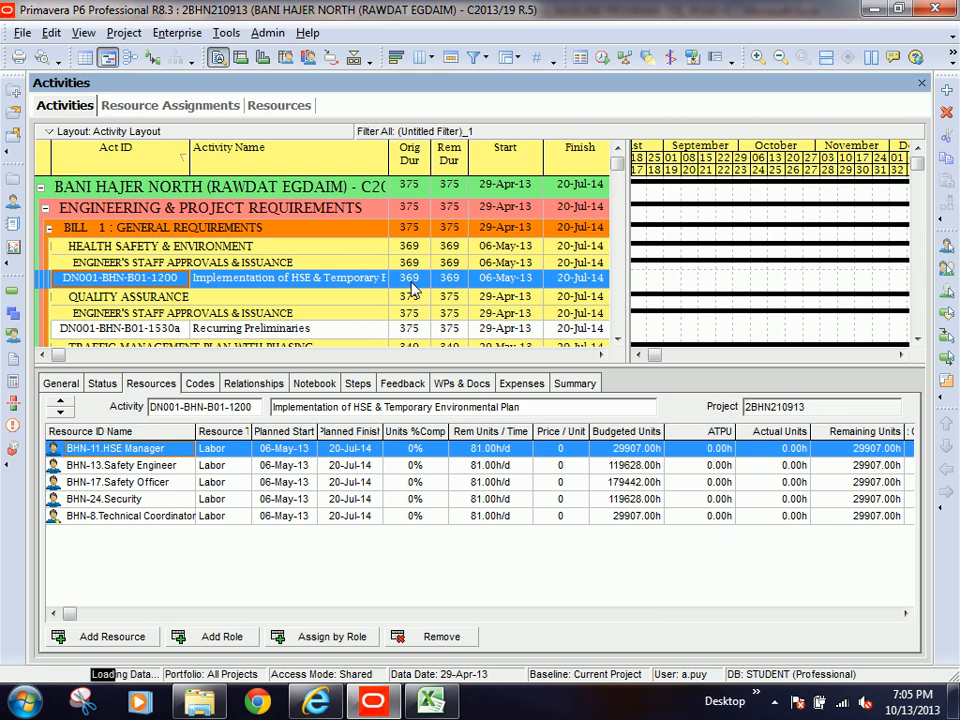
{"action": "left_click", "coordinate": [365, 357]}
{"action": "left_click", "coordinate": [566, 507]}
Choose 2BHN210913-Activity Resource Assignments from the Desktop as the Excel file to import.
{"action": "left_click", "coordinate": [581, 404]}
{"action": "left_click", "coordinate": [428, 332]}
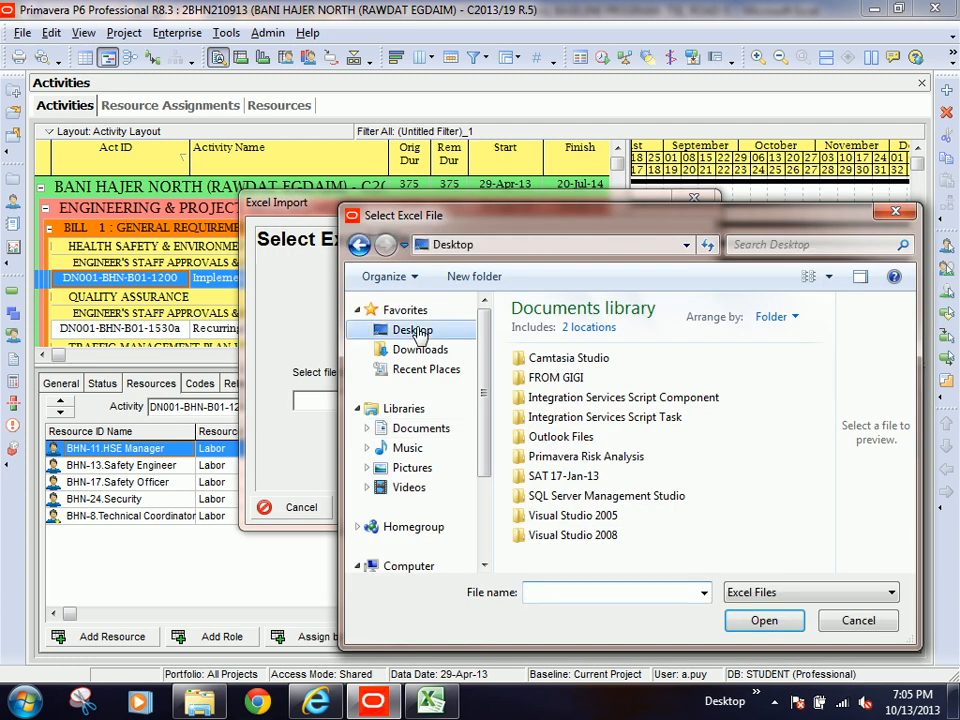
{"action": "left_click_drag", "start_coordinate": [660, 566], "coordinate": [806, 568]}
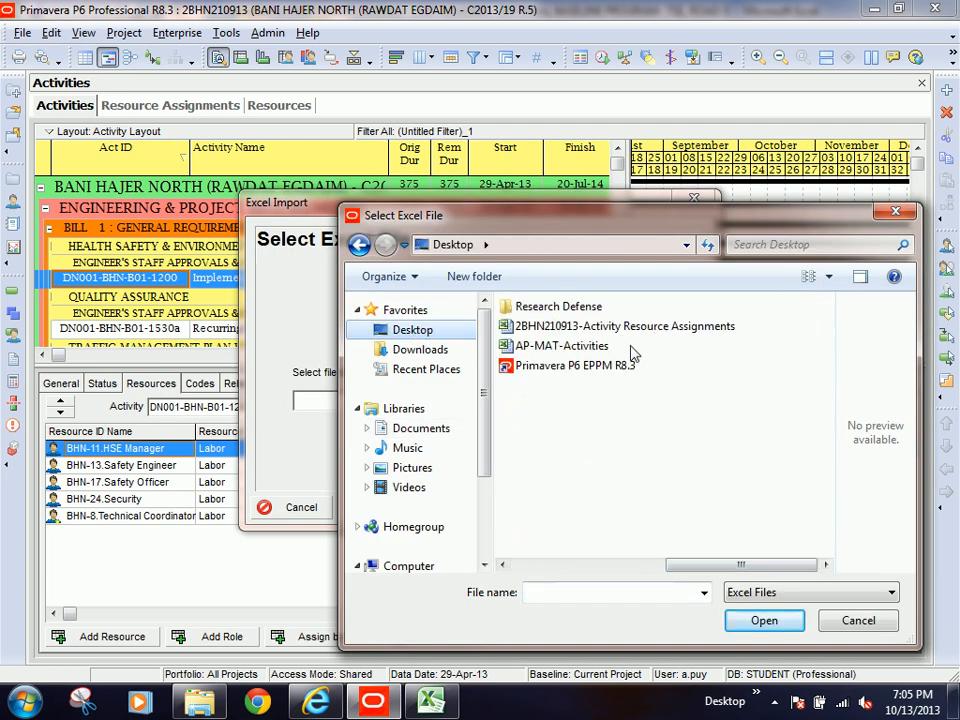
{"action": "left_click", "coordinate": [583, 330]}
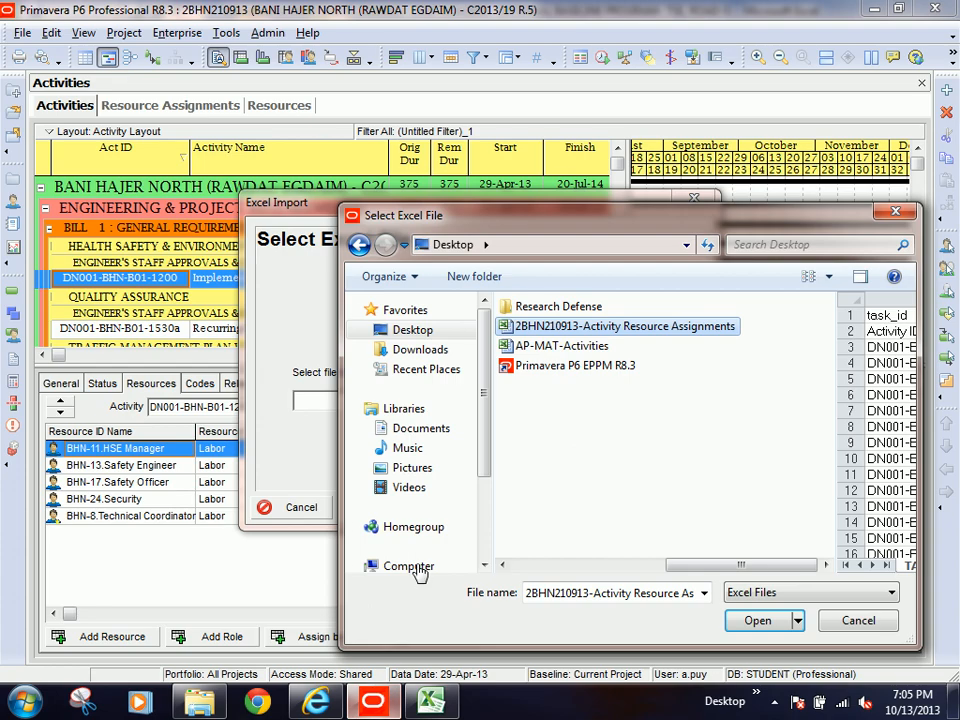
{"action": "left_click", "coordinate": [745, 621]}
{"action": "left_click", "coordinate": [570, 507]}
Set the import type to Resource Assignments, choose the target project and run the import.
{"action": "left_click", "coordinate": [317, 435]}
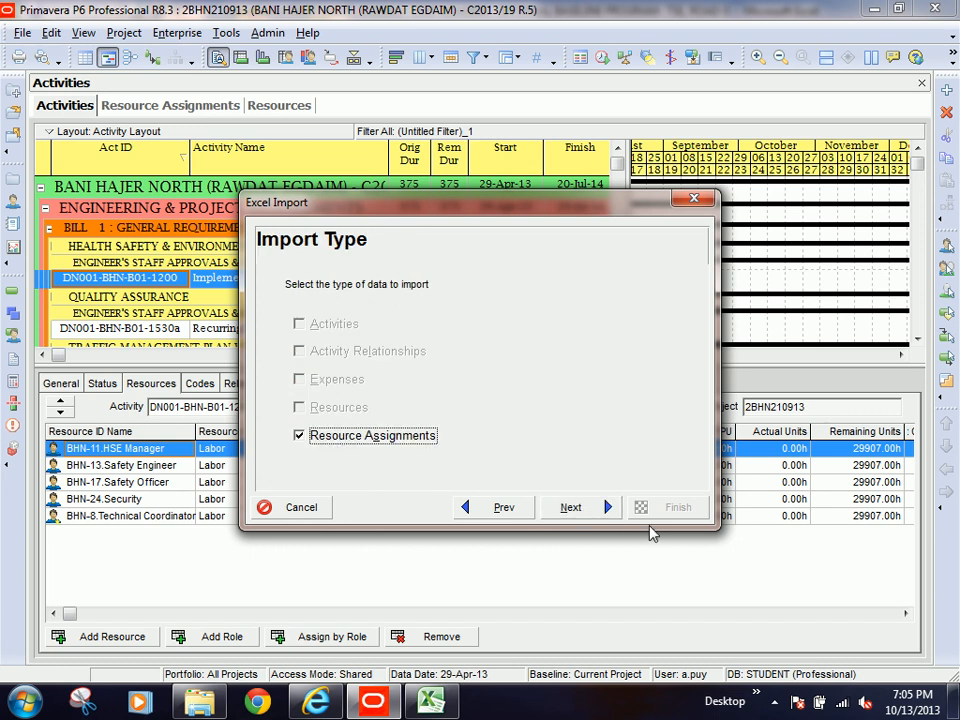
{"action": "left_click", "coordinate": [580, 510]}
{"action": "left_click", "coordinate": [572, 369]}
{"action": "left_click", "coordinate": [666, 368]}
{"action": "double_click", "coordinate": [394, 224]}
{"action": "left_click", "coordinate": [572, 507]}
{"action": "left_click", "coordinate": [645, 508]}
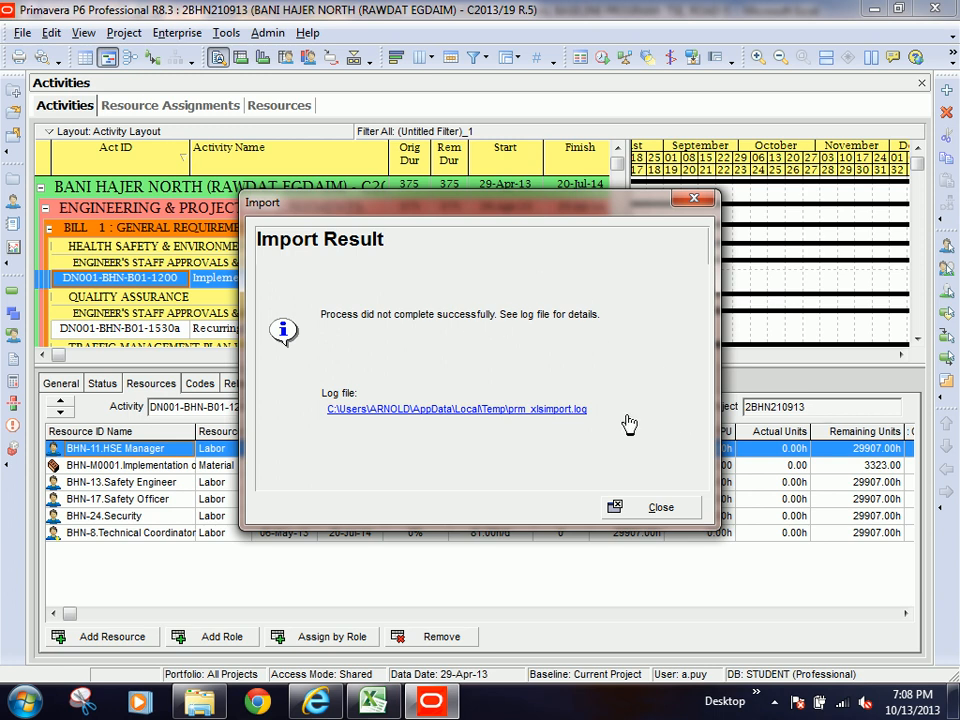
Examine the prm_xlsimport log for errors, and close the log and the import result.
{"action": "left_click", "coordinate": [510, 412]}
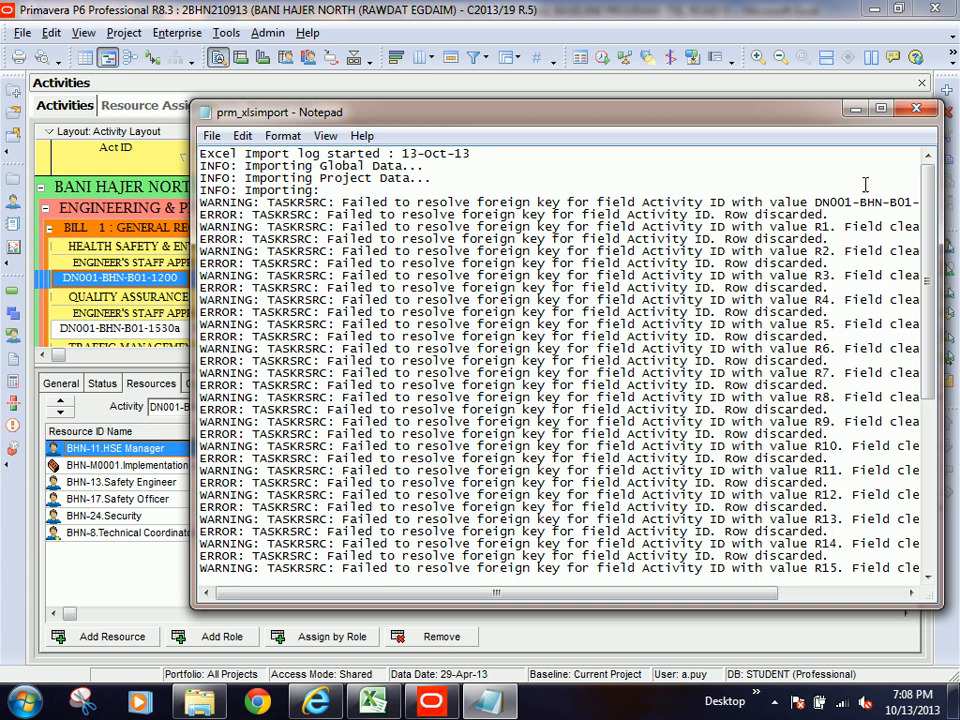
{"action": "left_click", "coordinate": [918, 108]}
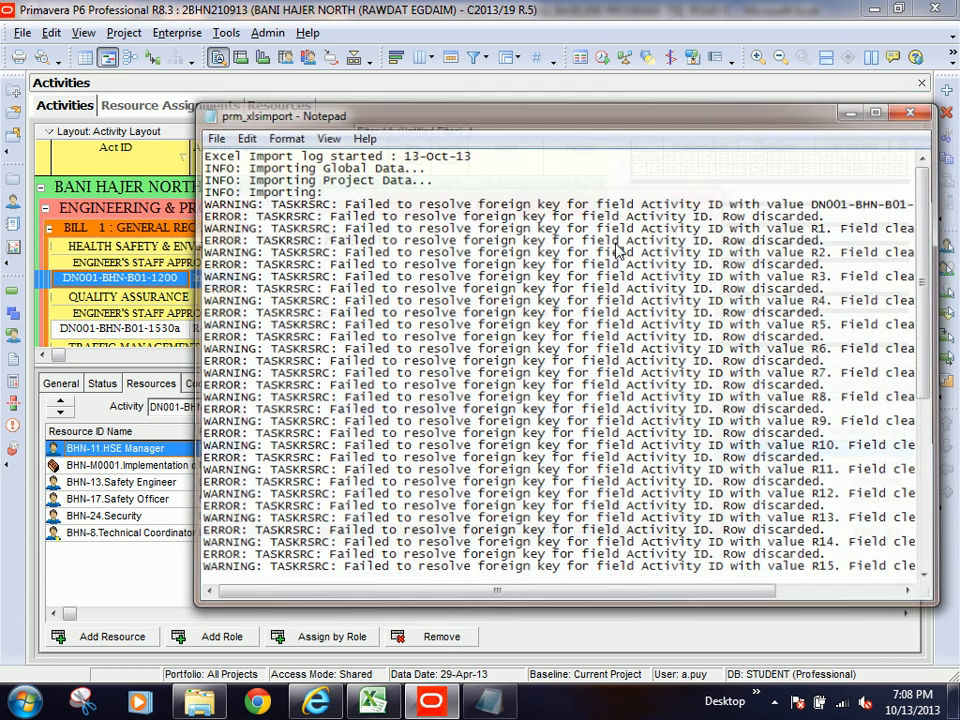
{"action": "left_click", "coordinate": [648, 508]}
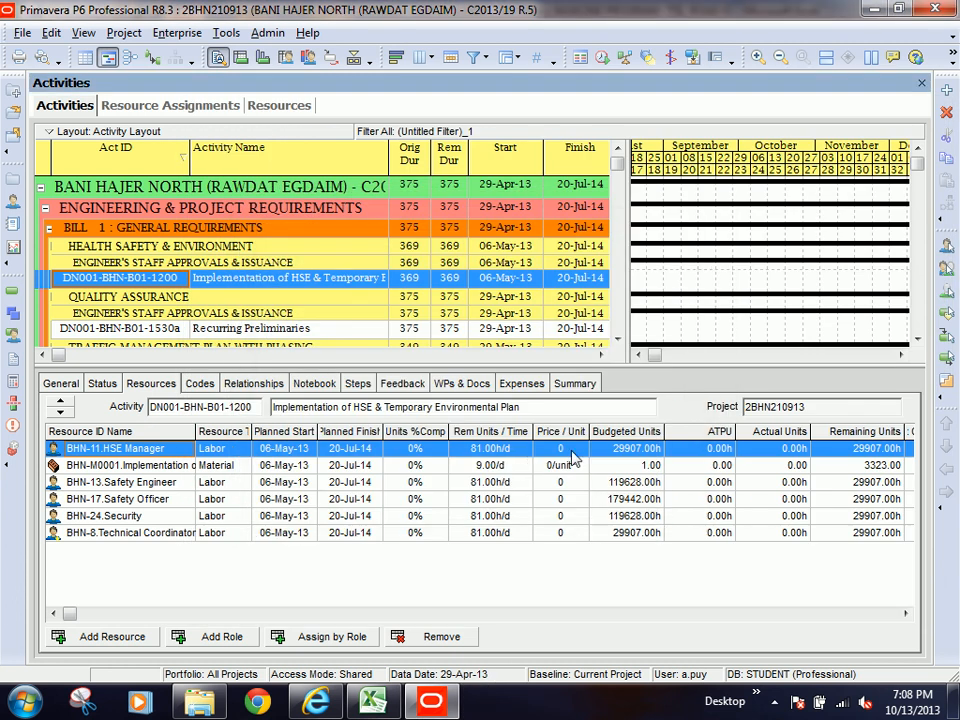
Inspect the HSE Manager's units on activity DN001-BHN-B01-1200 and open Calculator clear of the resource table.
{"action": "left_click", "coordinate": [598, 452]}
{"action": "left_click", "coordinate": [357, 448]}
{"action": "left_click", "coordinate": [495, 450]}
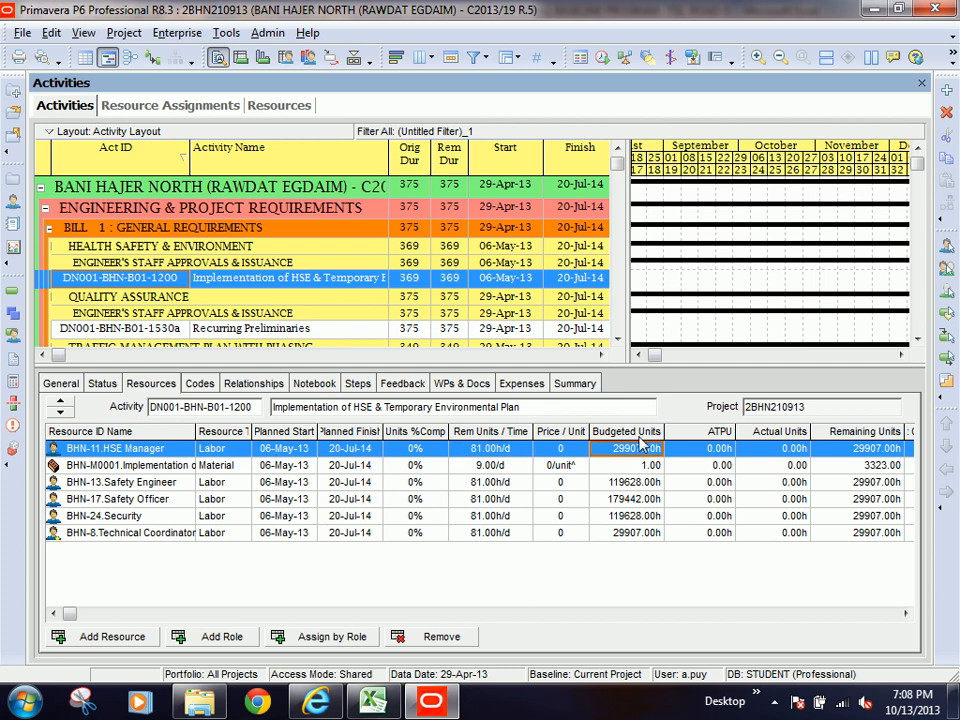
{"action": "left_click", "coordinate": [22, 703]}
{"action": "left_click", "coordinate": [70, 578]}
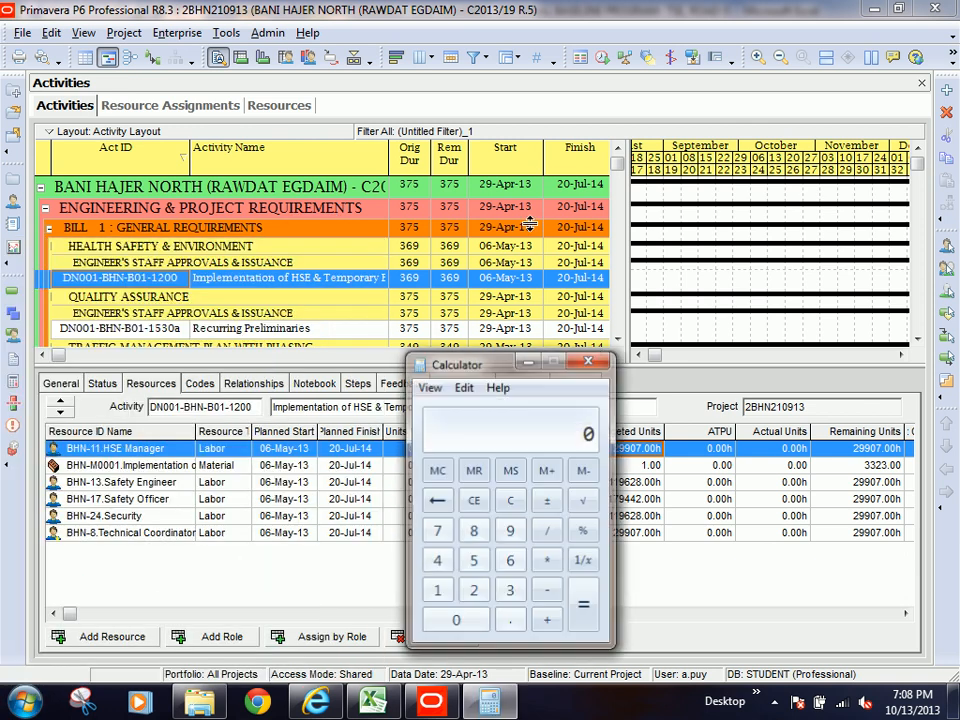
{"action": "left_click_drag", "start_coordinate": [493, 371], "coordinate": [789, 75]}
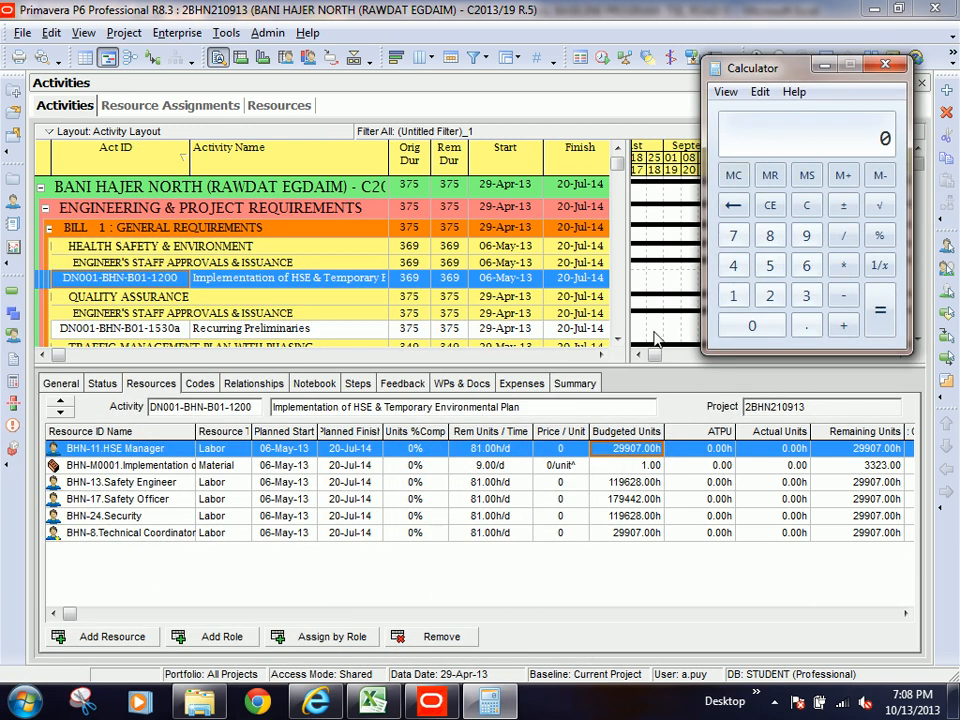
Divide the HSE Manager's budgeted units, 29907, by the activity duration of 369 in Calculator.
{"action": "left_click", "coordinate": [770, 296]}
{"action": "left_click", "coordinate": [805, 237]}
{"action": "left_click", "coordinate": [806, 237]}
{"action": "left_click", "coordinate": [752, 326]}
{"action": "left_click", "coordinate": [736, 237]}
{"action": "left_click", "coordinate": [842, 240]}
{"action": "left_click", "coordinate": [806, 296]}
{"action": "left_click", "coordinate": [806, 266]}
{"action": "left_click", "coordinate": [806, 237]}
{"action": "left_click", "coordinate": [882, 311]}
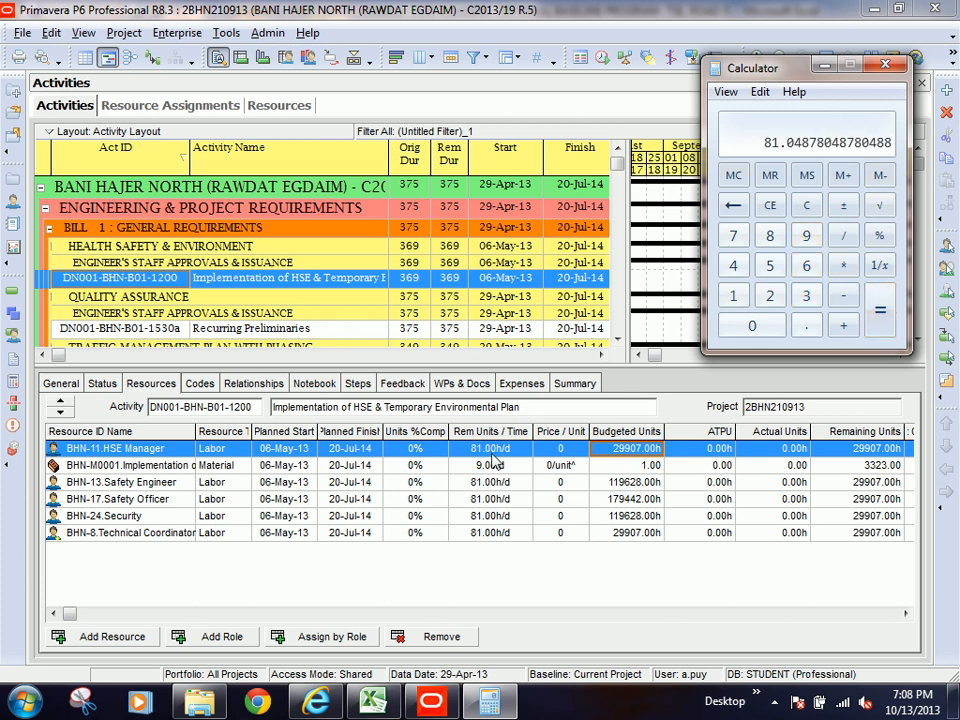
Enlarge the activity details for Recurring Preliminaries and locate its imported material resource BHN-M0002.
{"action": "left_click", "coordinate": [414, 334]}
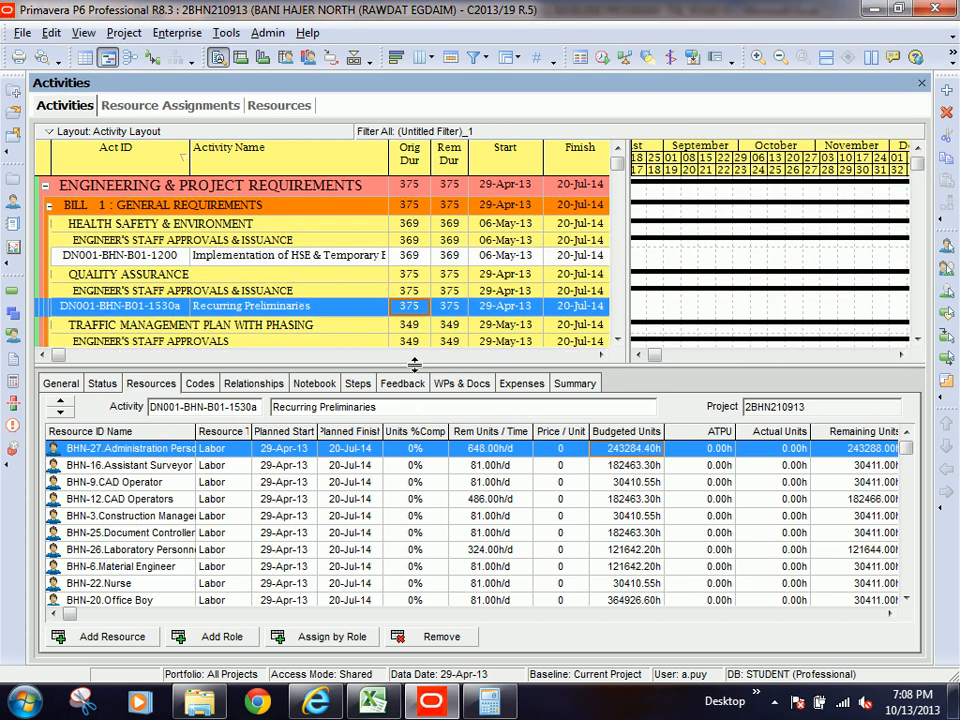
{"action": "left_click_drag", "start_coordinate": [450, 366], "coordinate": [448, 336]}
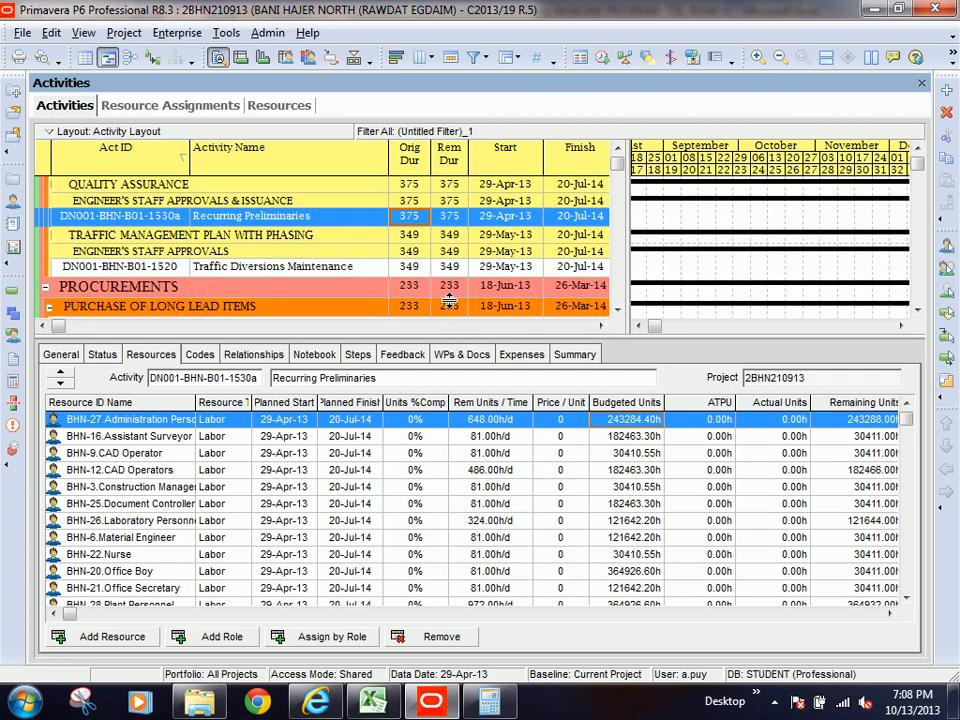
{"action": "left_click_drag", "start_coordinate": [450, 336], "coordinate": [453, 290]}
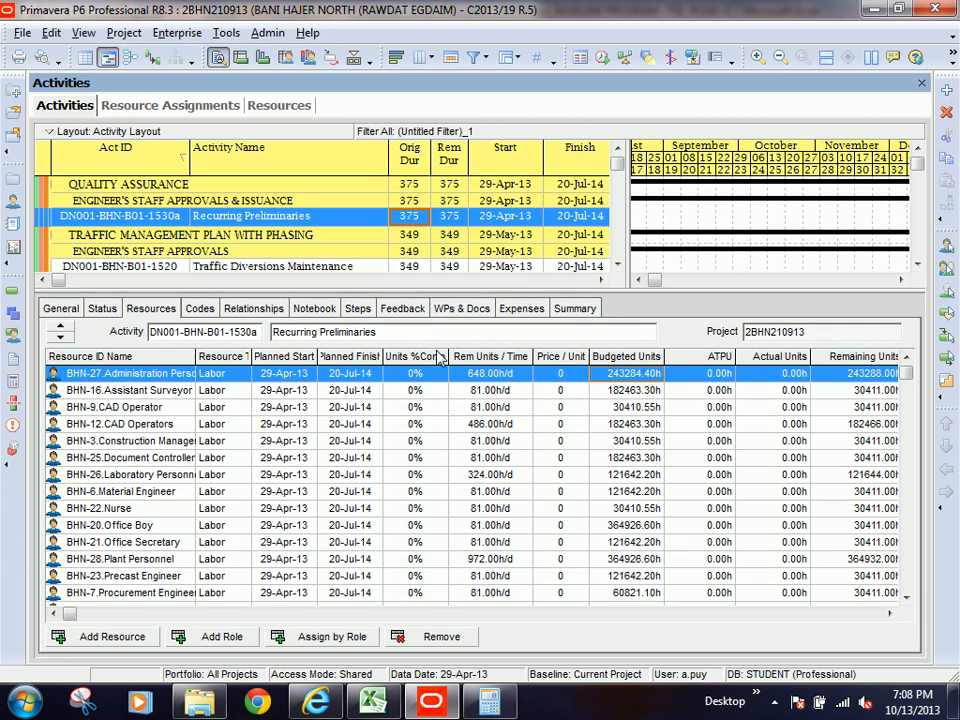
{"action": "left_click", "coordinate": [428, 441]}
{"action": "scroll", "coordinate": [428, 443], "scroll_direction": "down", "scroll_amount": 4}
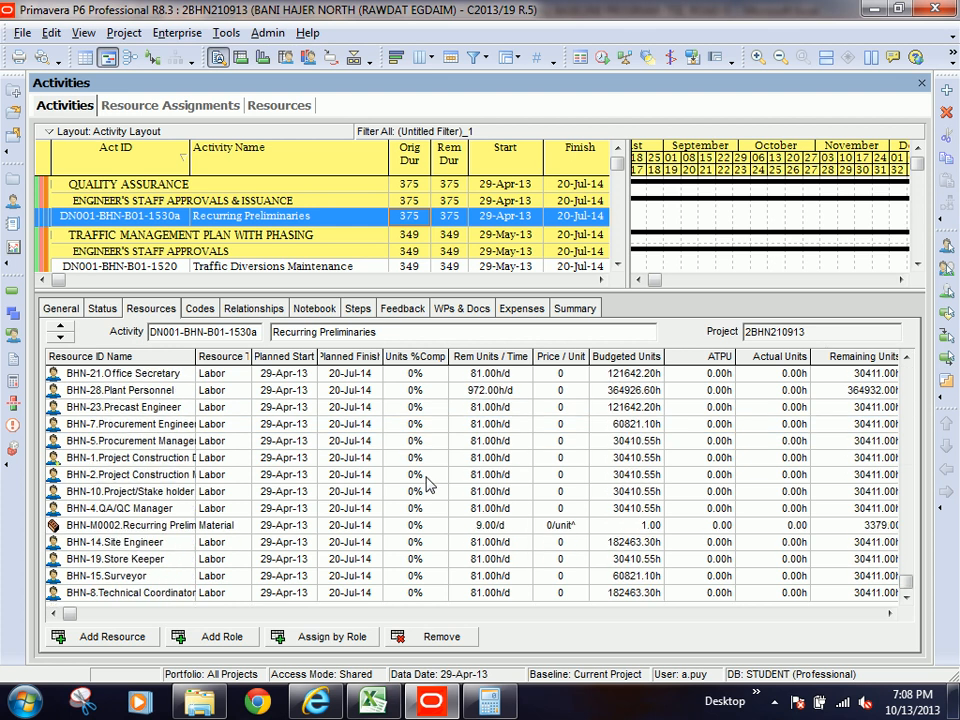
{"action": "left_click", "coordinate": [156, 527]}
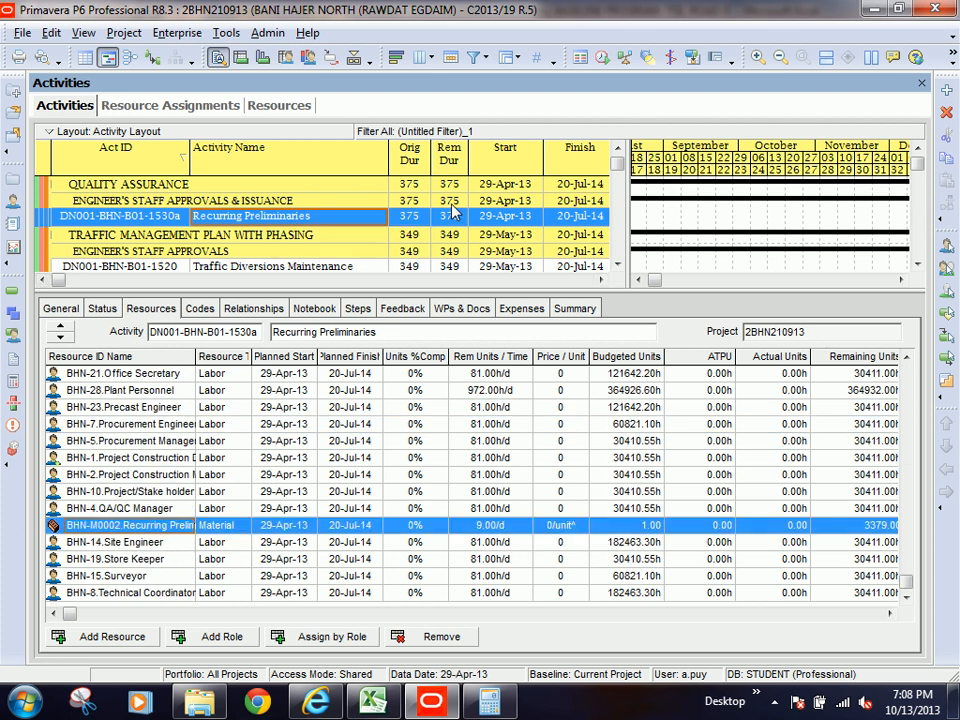
Shrink the activity details and inspect the resources assigned to Traffic Diversions Maintenance and LD6 - Pipe Jacking.
{"action": "left_click_drag", "start_coordinate": [439, 287], "coordinate": [444, 355]}
{"action": "left_click", "coordinate": [288, 270]}
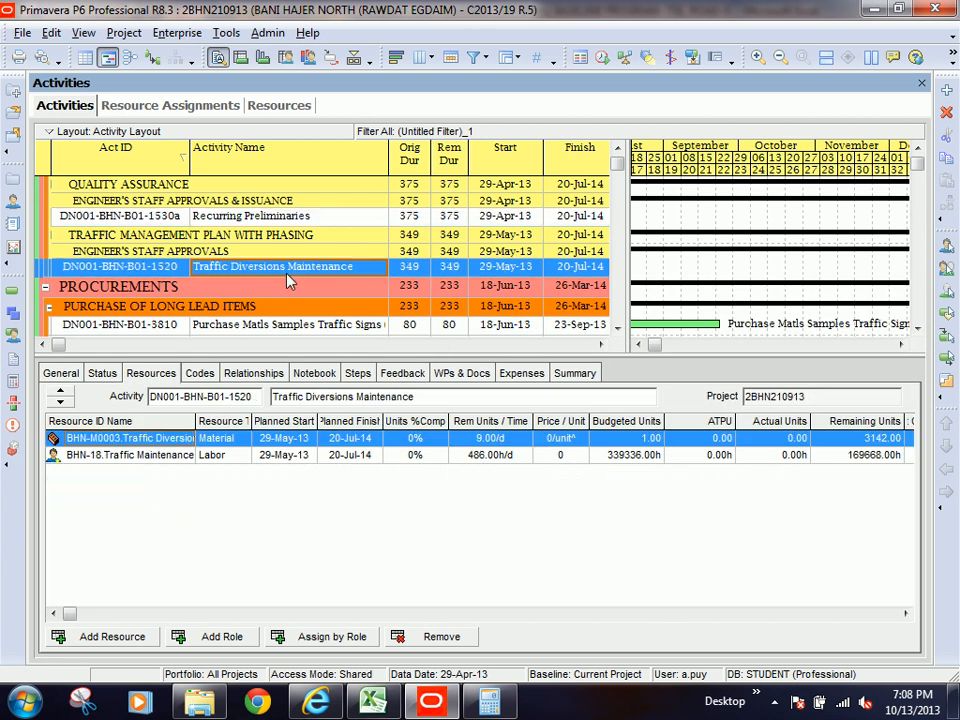
{"action": "scroll", "coordinate": [288, 280], "scroll_direction": "down", "scroll_amount": 2}
{"action": "scroll", "coordinate": [287, 280], "scroll_direction": "up", "scroll_amount": 1}
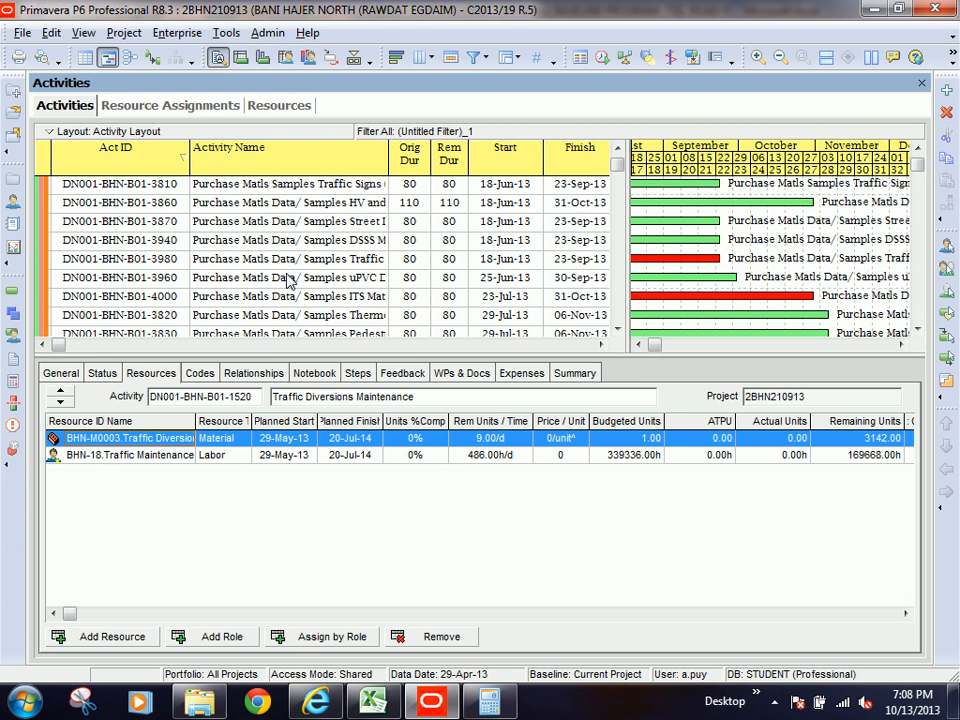
{"action": "left_click_drag", "start_coordinate": [618, 168], "coordinate": [619, 304]}
{"action": "left_click", "coordinate": [263, 234]}
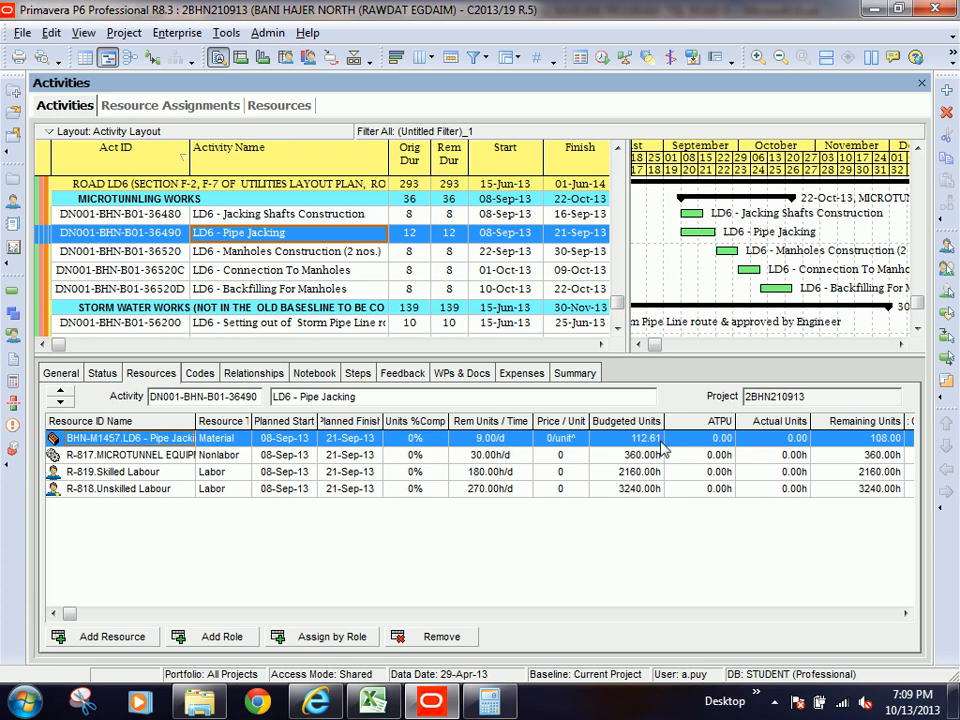
Copy the activity ID of LD6 - Pipe Jacking, DN001-BHN-B01-36490.
{"action": "left_click", "coordinate": [184, 234]}
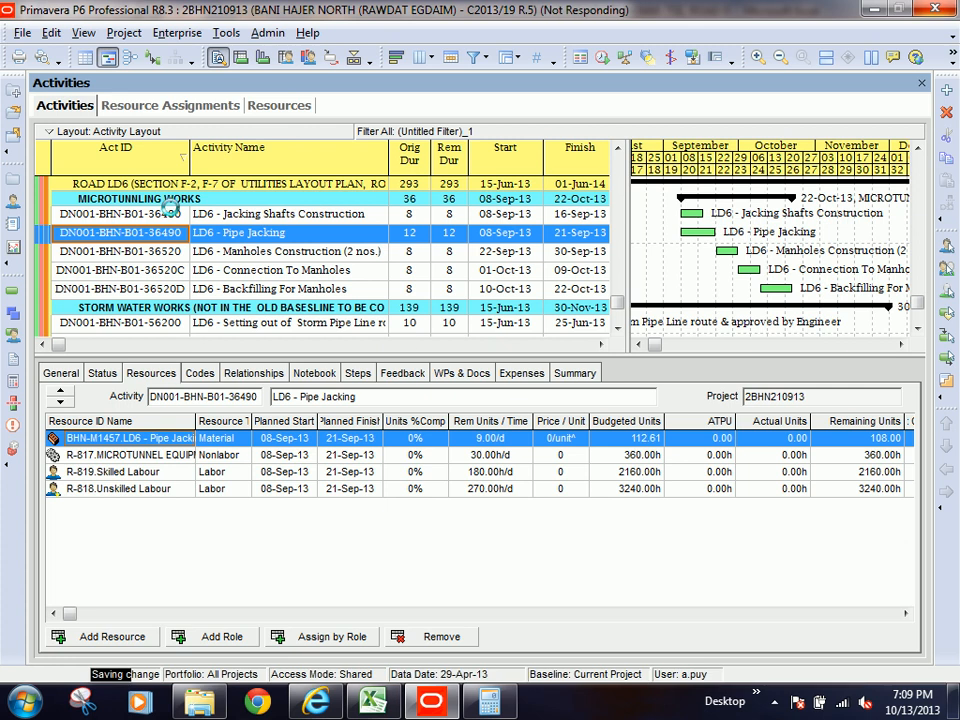
{"action": "left_click", "coordinate": [182, 233]}
{"action": "left_click_drag", "start_coordinate": [182, 233], "coordinate": [30, 238]}
{"action": "key", "text": "ctrl+c"}
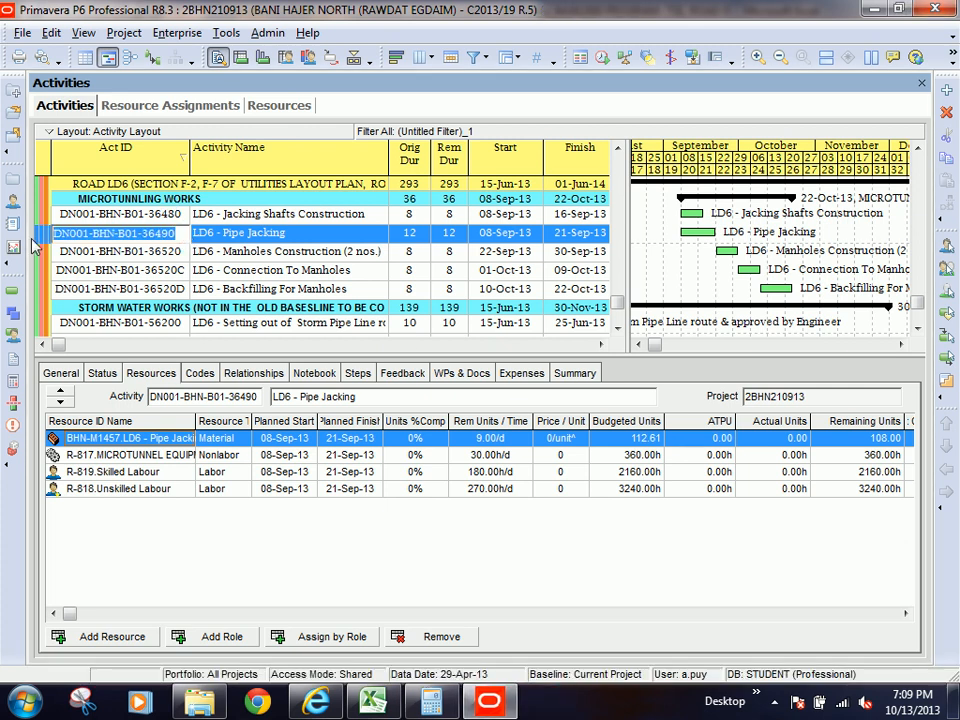
Find the copied activity ID on the FINAL DATA SUBMISSION (2) sheet in Excel and select its whole row.
{"action": "left_click", "coordinate": [372, 702]}
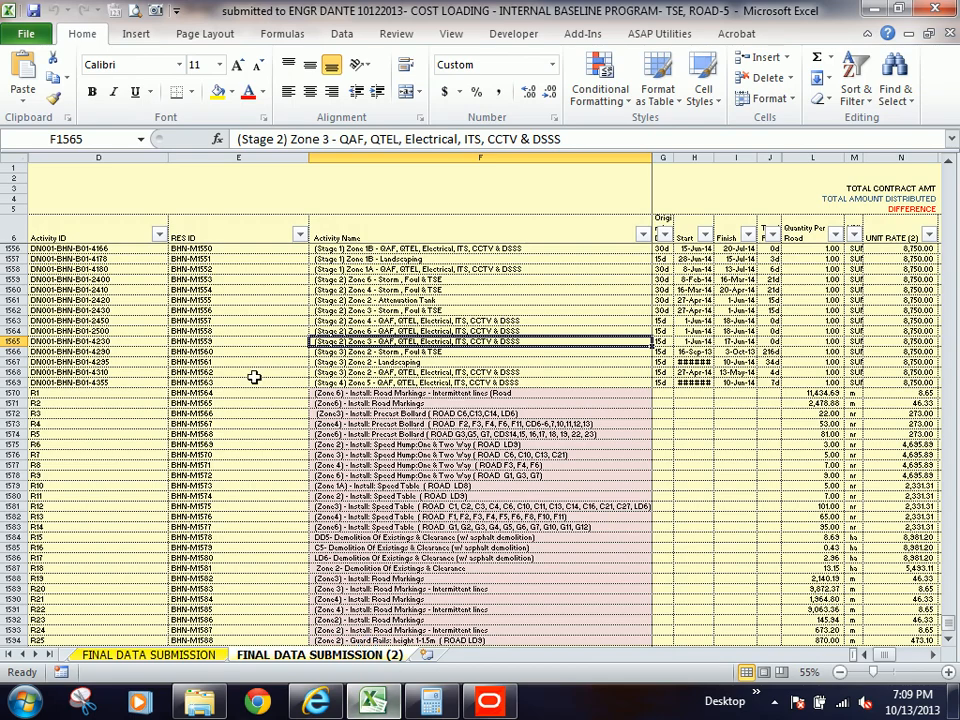
{"action": "left_click", "coordinate": [100, 341]}
{"action": "key", "text": "ctrl+f"}
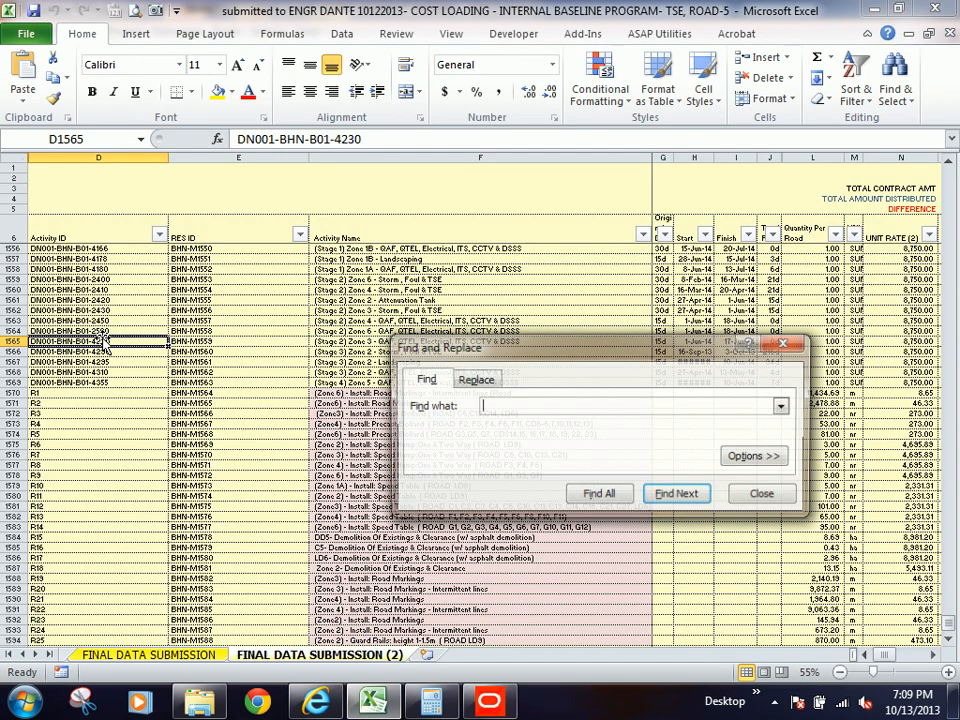
{"action": "key", "text": "ctrl+v"}
{"action": "left_click", "coordinate": [677, 497]}
{"action": "left_click", "coordinate": [762, 495]}
{"action": "left_click", "coordinate": [10, 444]}
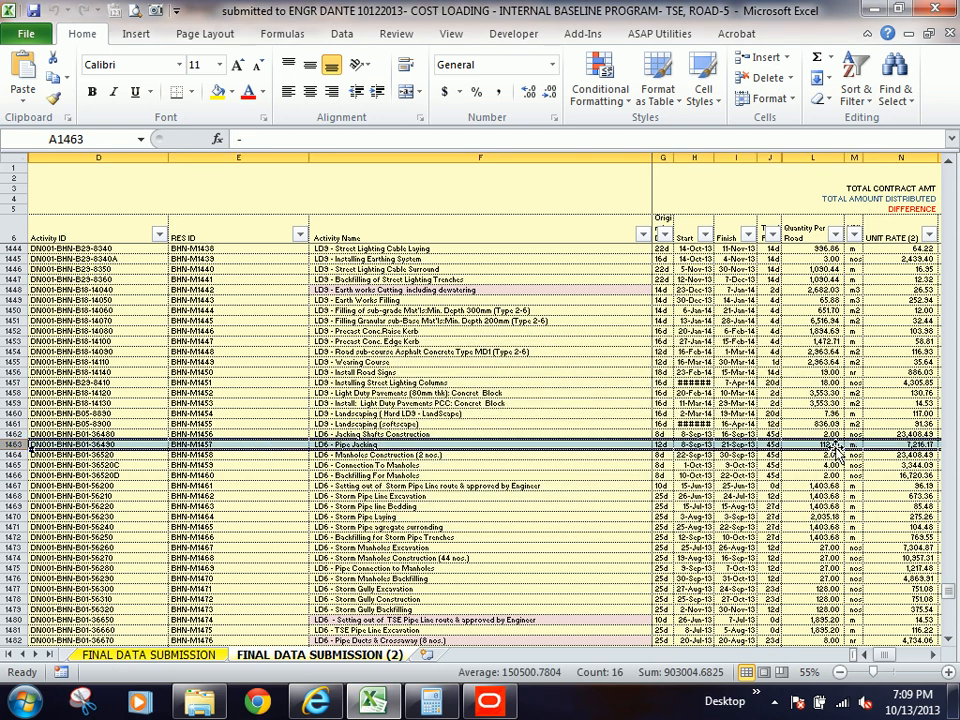
Compare LD6 - Pipe Jacking's budgeted units in Primavera P6 with the sheet, and open the Resource Assignments view.
{"action": "key", "text": "alt+Tab"}
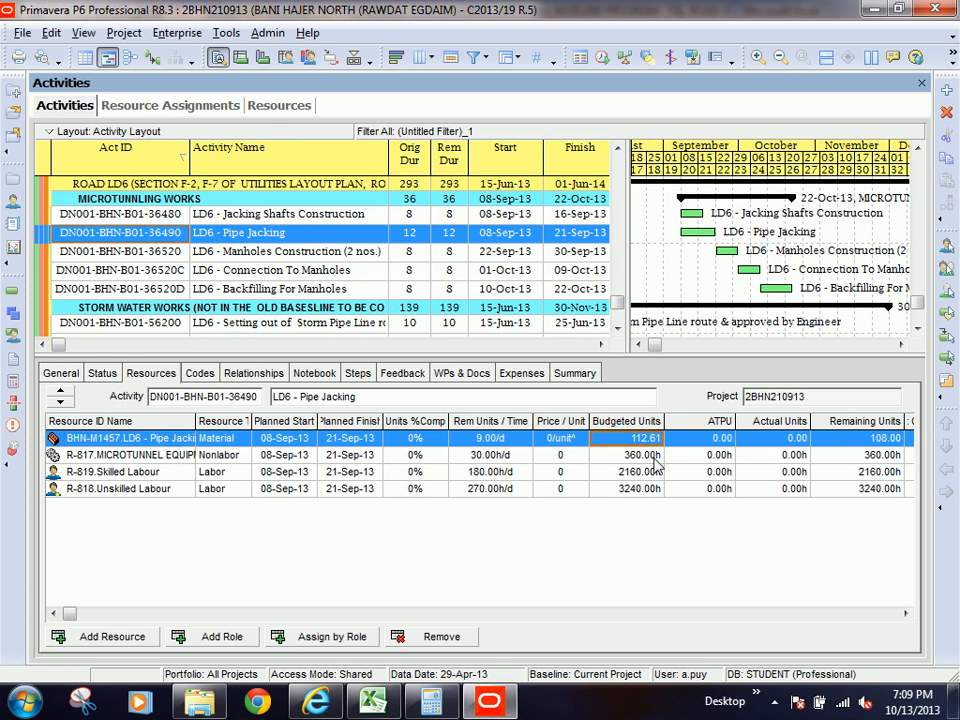
{"action": "left_click", "coordinate": [240, 252]}
{"action": "left_click", "coordinate": [236, 238]}
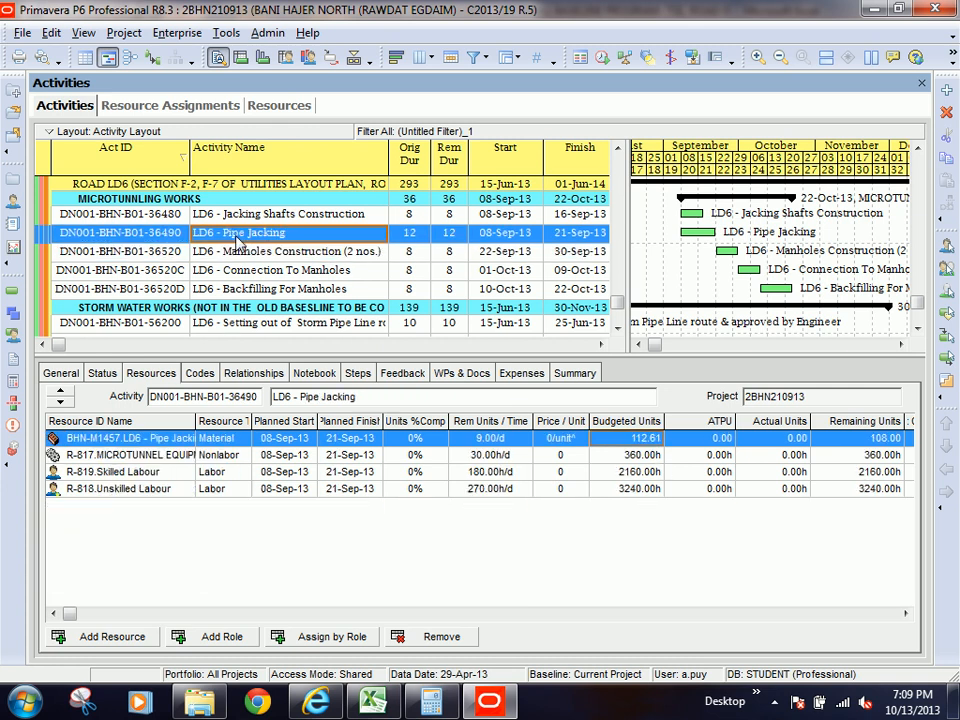
{"action": "left_click", "coordinate": [230, 106]}
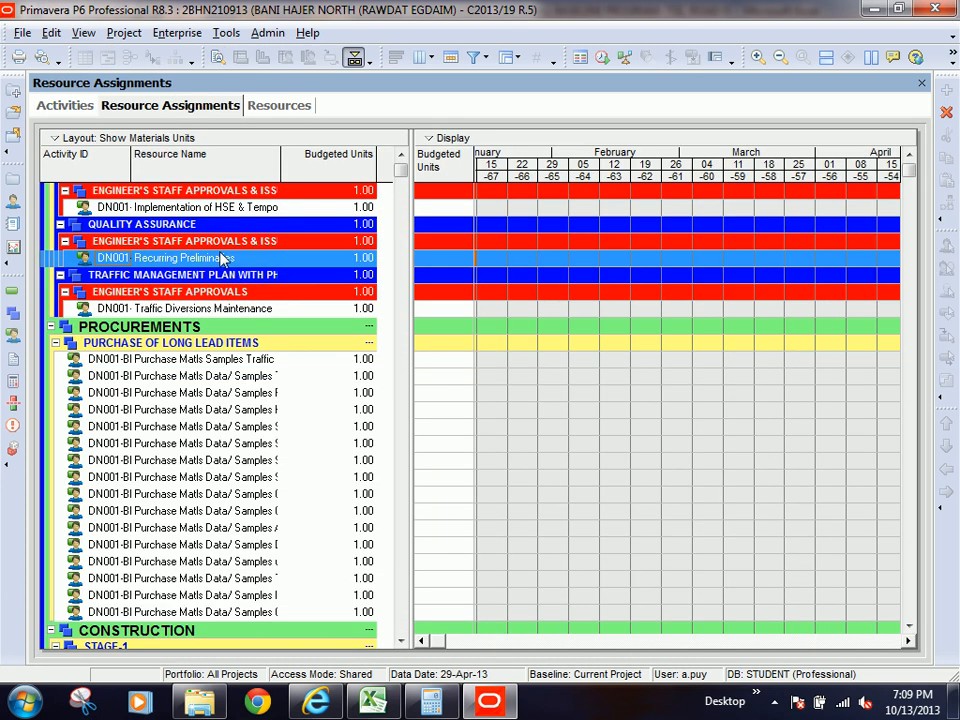
Examine the budgeted units of the material assignments across the engineering, procurement, construction and testing sections.
{"action": "left_click", "coordinate": [228, 379]}
{"action": "scroll", "coordinate": [236, 396], "scroll_direction": "up", "scroll_amount": 2}
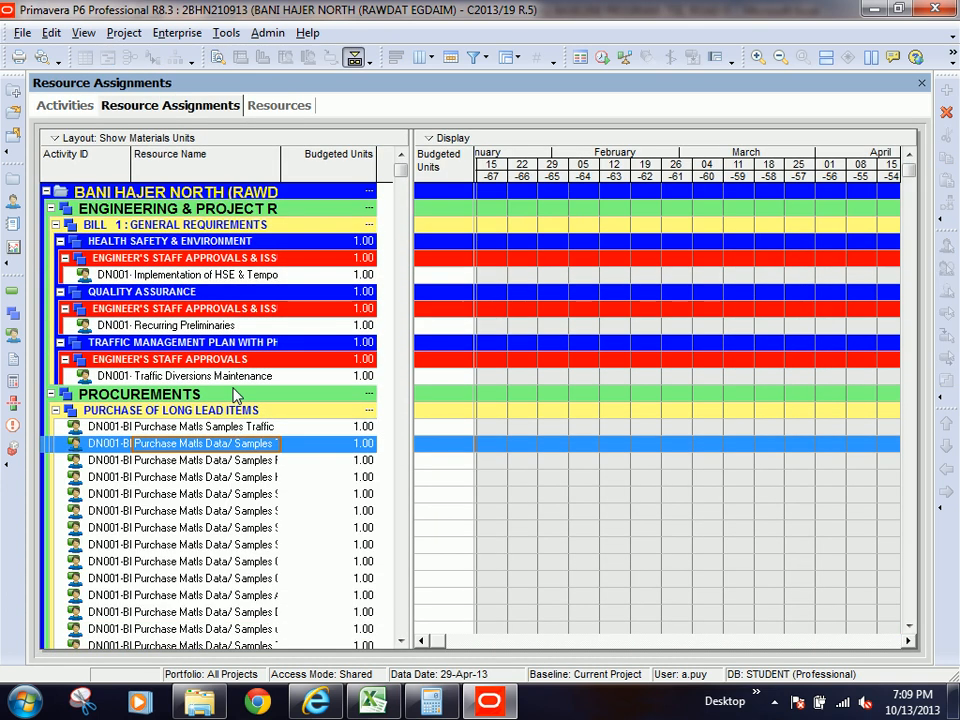
{"action": "left_click_drag", "start_coordinate": [399, 174], "coordinate": [400, 628]}
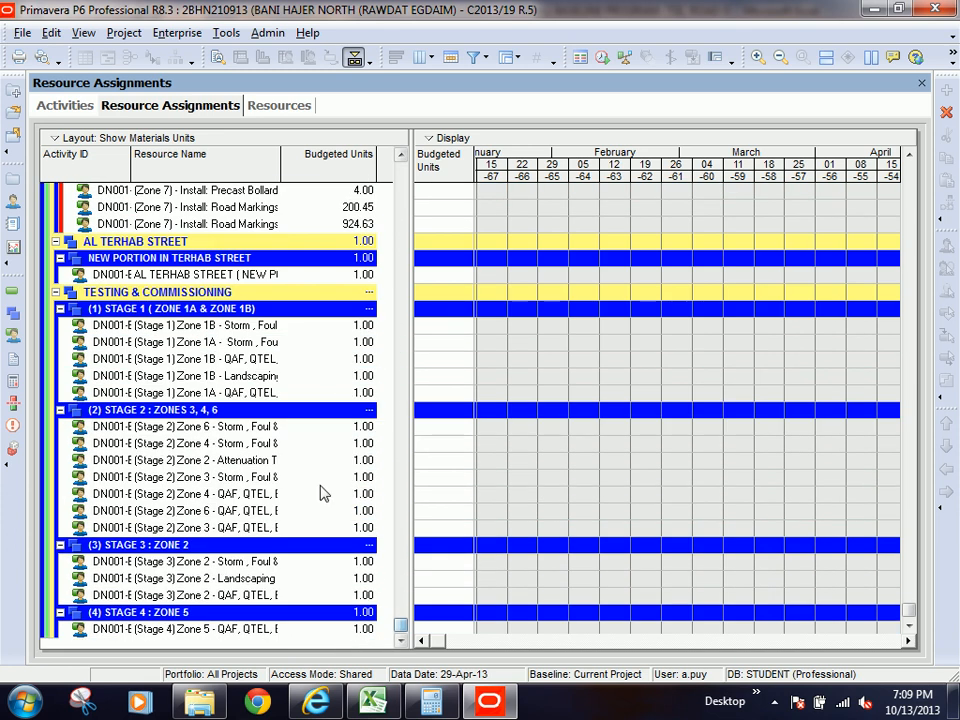
{"action": "left_click", "coordinate": [263, 430]}
{"action": "left_click", "coordinate": [400, 216]}
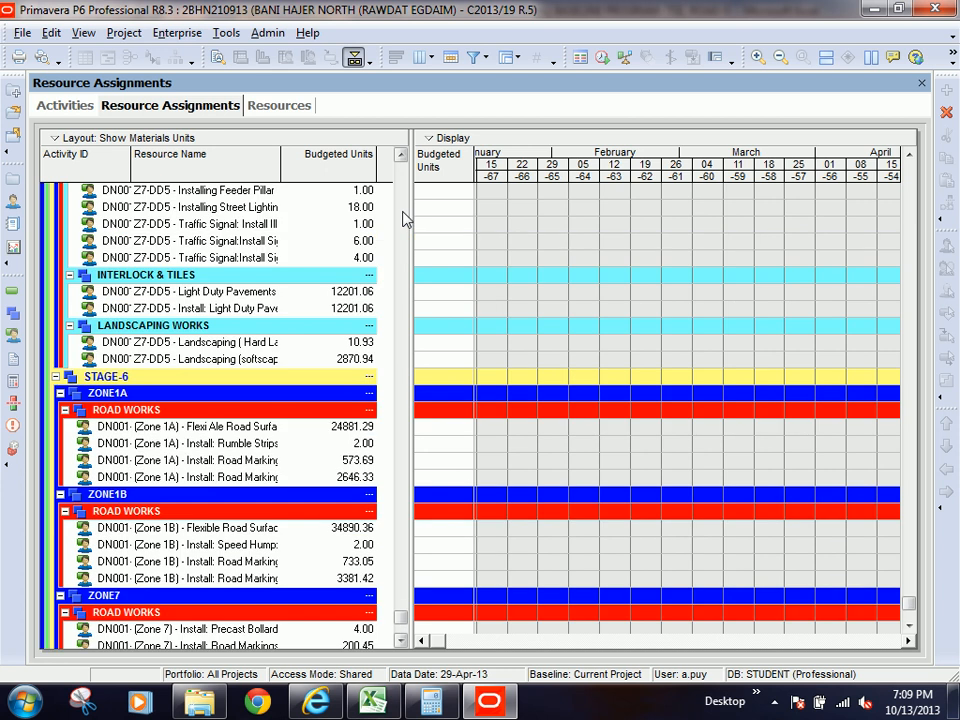
{"action": "left_click", "coordinate": [250, 241]}
{"action": "scroll", "coordinate": [286, 257], "scroll_direction": "up", "scroll_amount": 3}
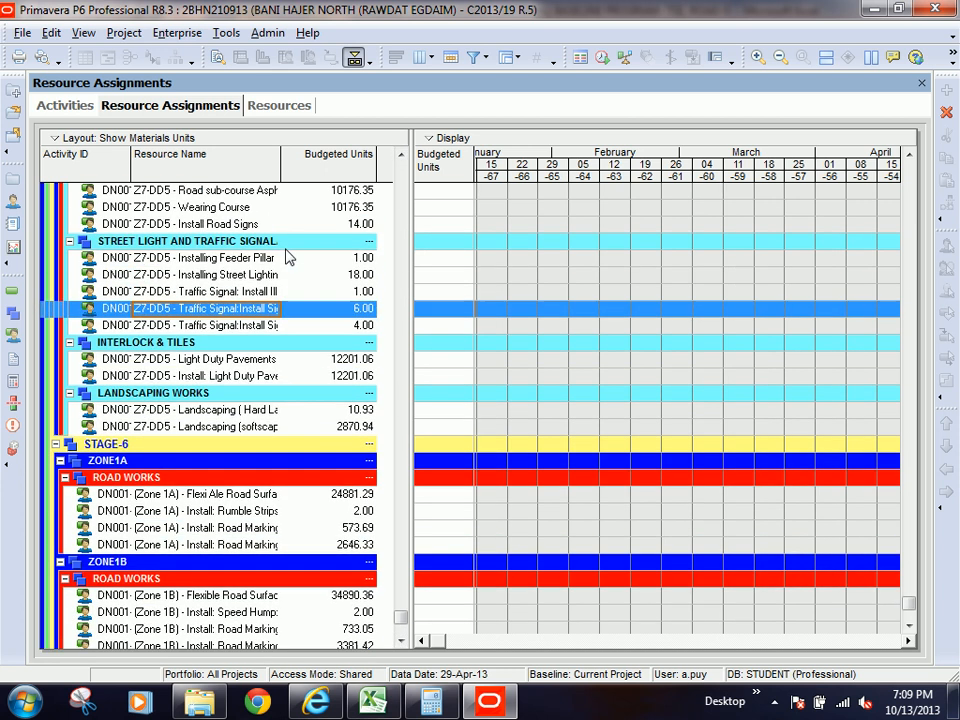
{"action": "scroll", "coordinate": [286, 257], "scroll_direction": "up", "scroll_amount": 9}
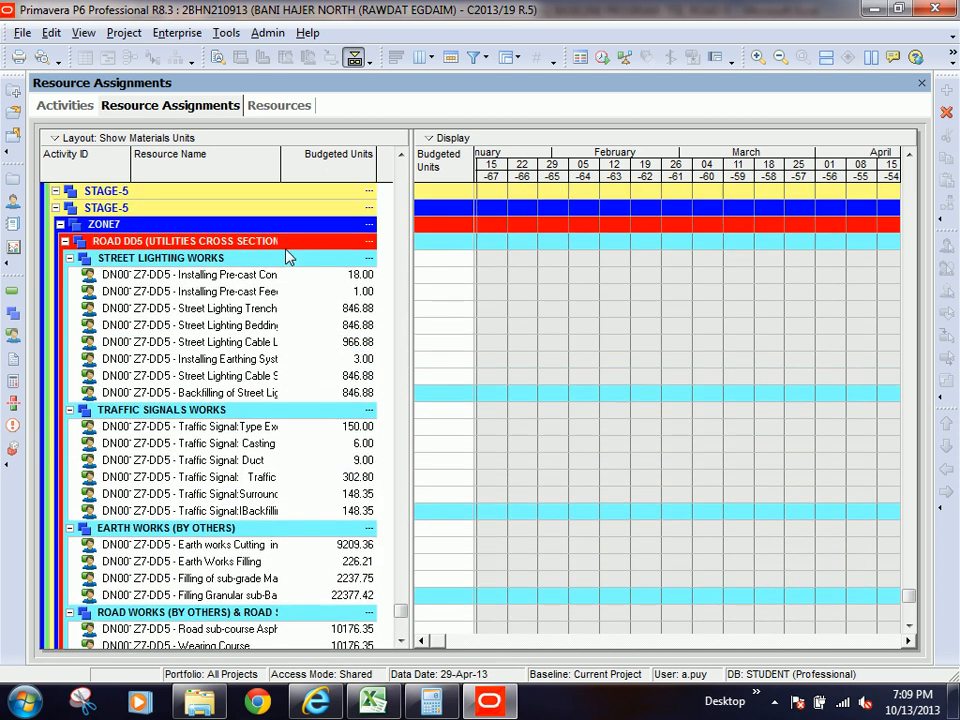
{"action": "scroll", "coordinate": [286, 257], "scroll_direction": "up", "scroll_amount": 6}
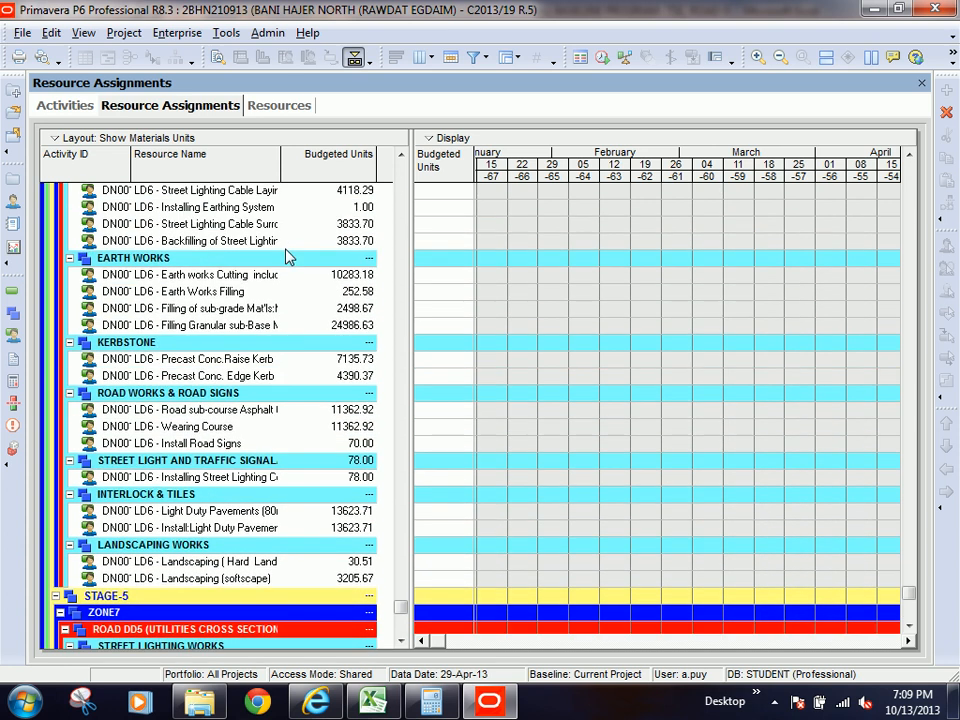
{"action": "scroll", "coordinate": [286, 257], "scroll_direction": "up", "scroll_amount": 1}
Reopen LD6 - Pipe Jacking in the Activities view and check the UNIT column of the source sheet in Excel.
{"action": "key", "text": "alt+Tab"}
{"action": "key", "text": "alt+Tab"}
{"action": "left_click", "coordinate": [64, 108]}
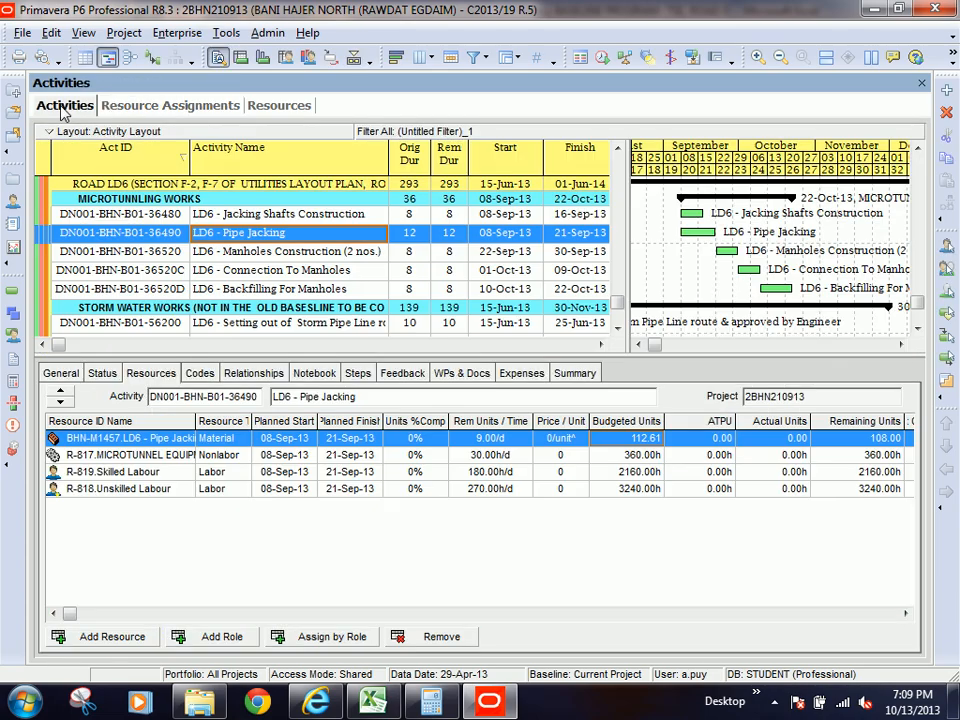
{"action": "left_click", "coordinate": [407, 237]}
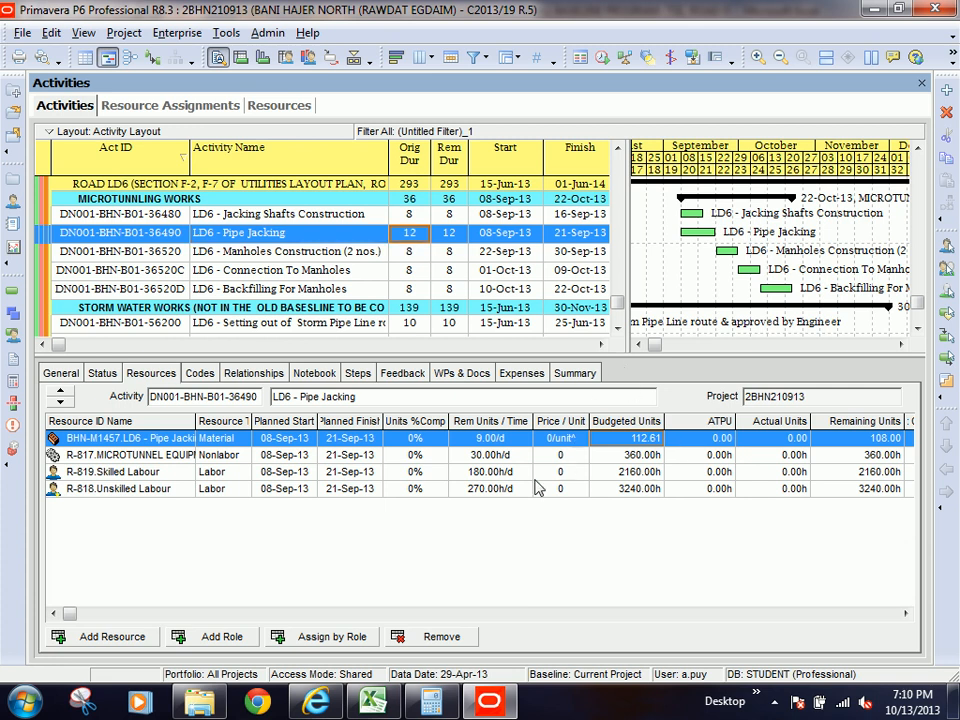
{"action": "left_click", "coordinate": [373, 700]}
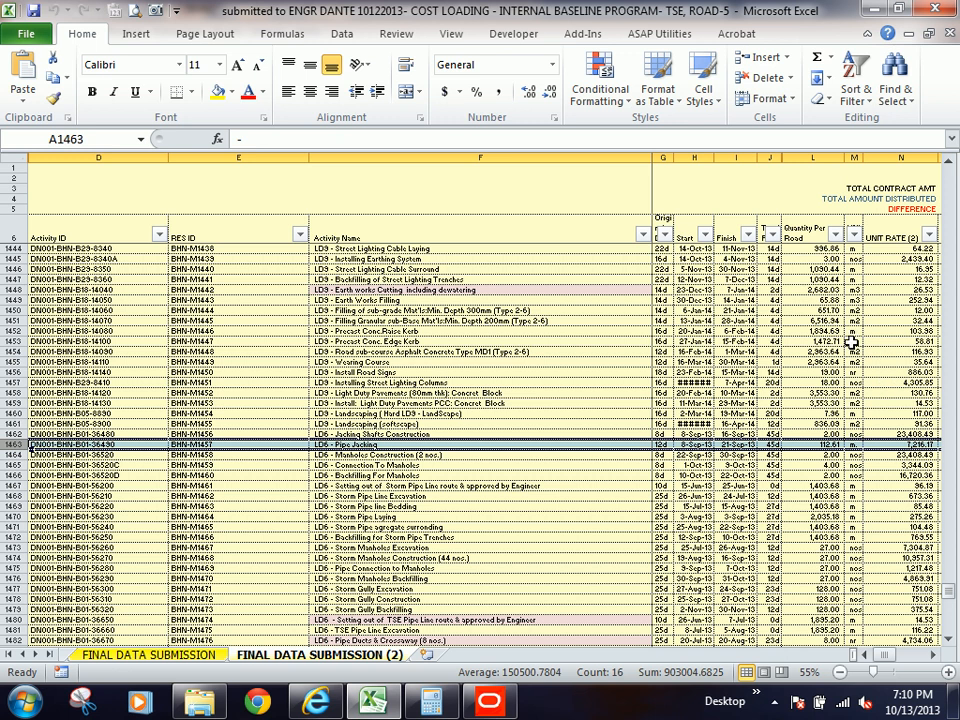
{"action": "left_click", "coordinate": [853, 208]}
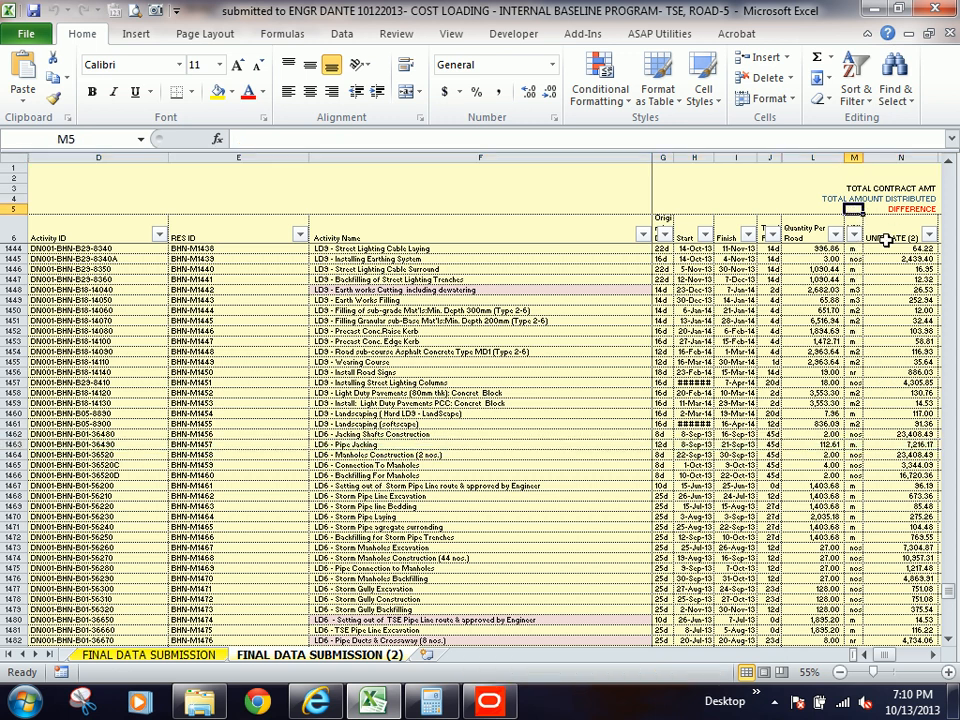
{"action": "key", "text": "Down"}
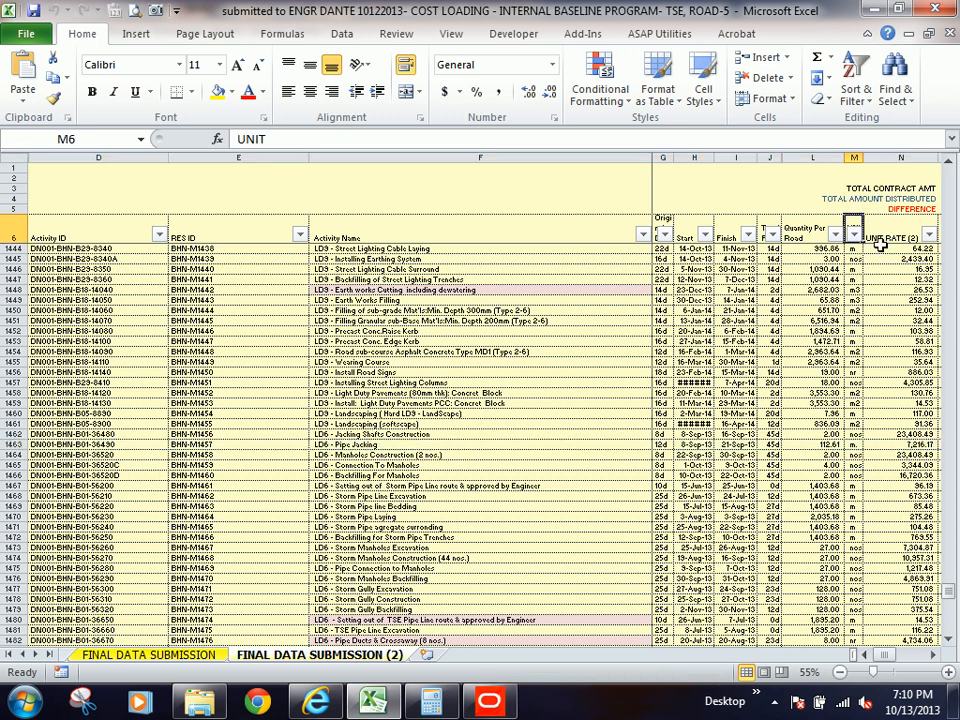
{"action": "key", "text": "alt+Tab"}
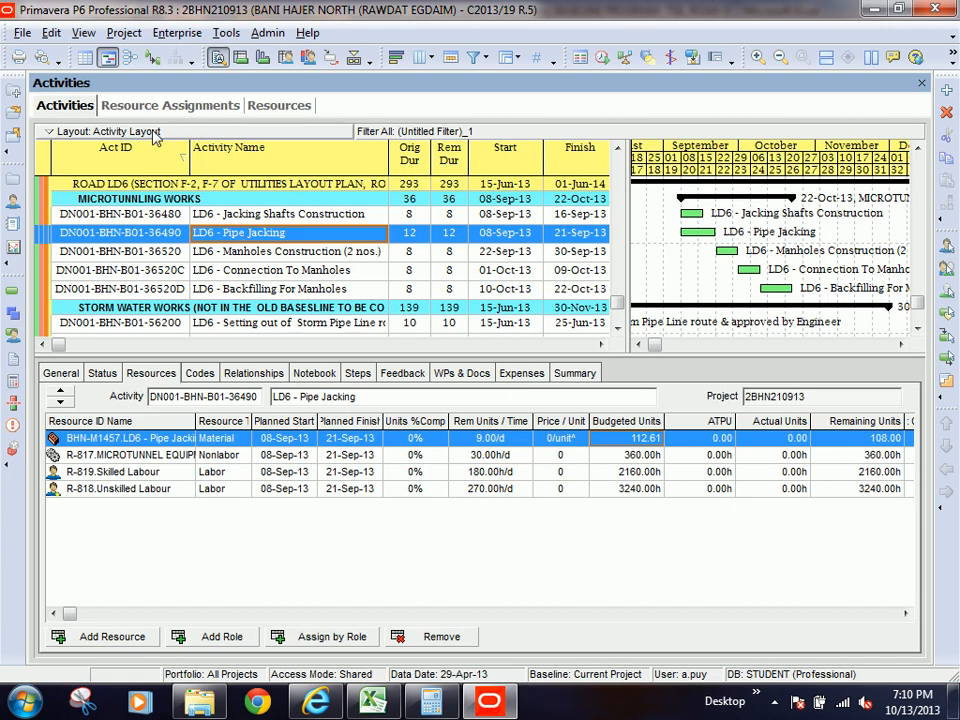
{"action": "left_click", "coordinate": [227, 33]}
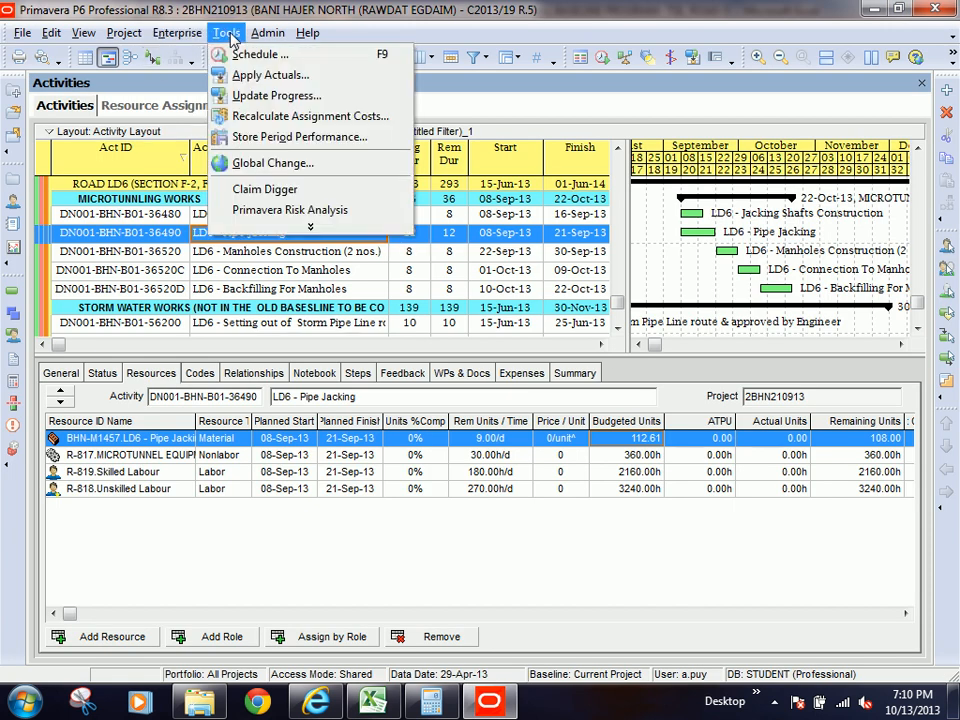
{"action": "mouse_move", "coordinate": [150, 30]}
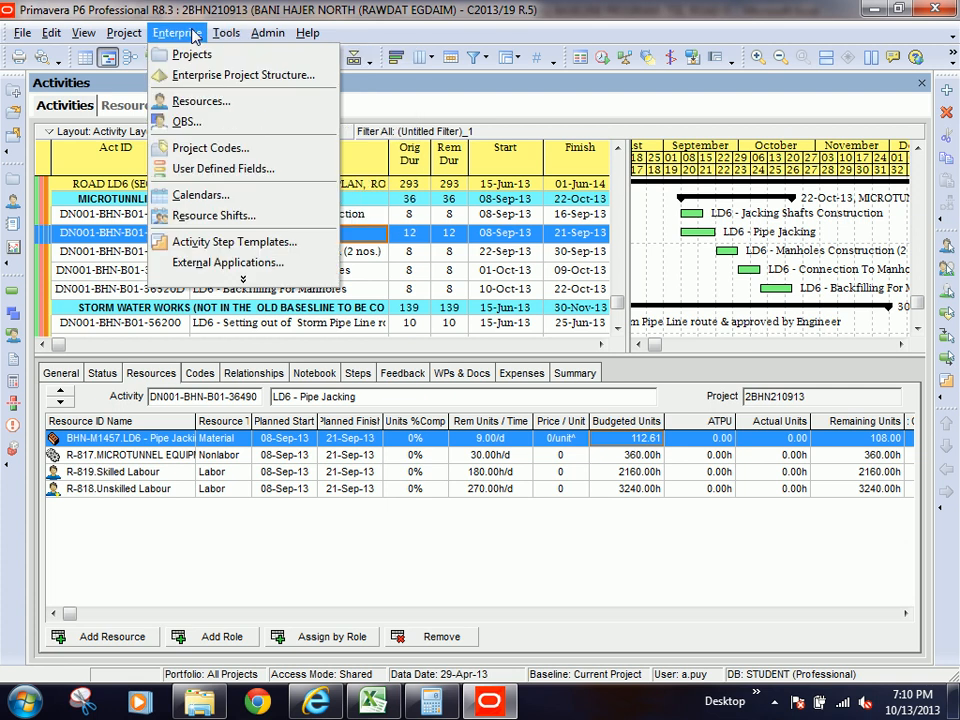
{"action": "left_click", "coordinate": [405, 235]}
{"action": "left_click", "coordinate": [370, 703]}
{"action": "left_click", "coordinate": [368, 706]}
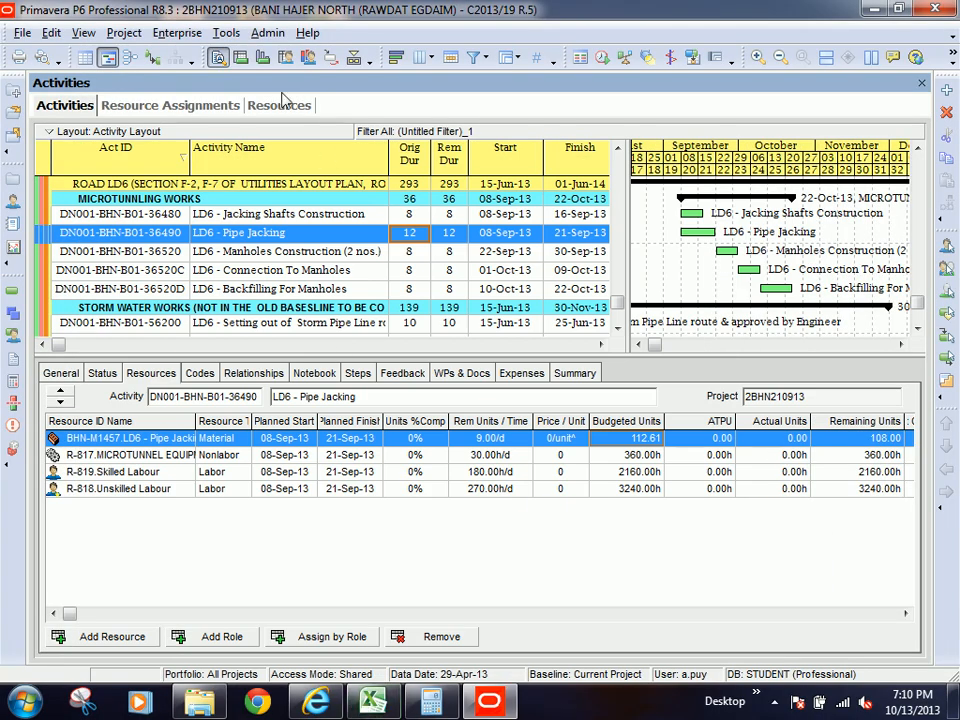
Review the units of measure defined in Primavera P6's Admin Categories: Cubic Meter, Meter Square and Linear Meter.
{"action": "left_click", "coordinate": [268, 33]}
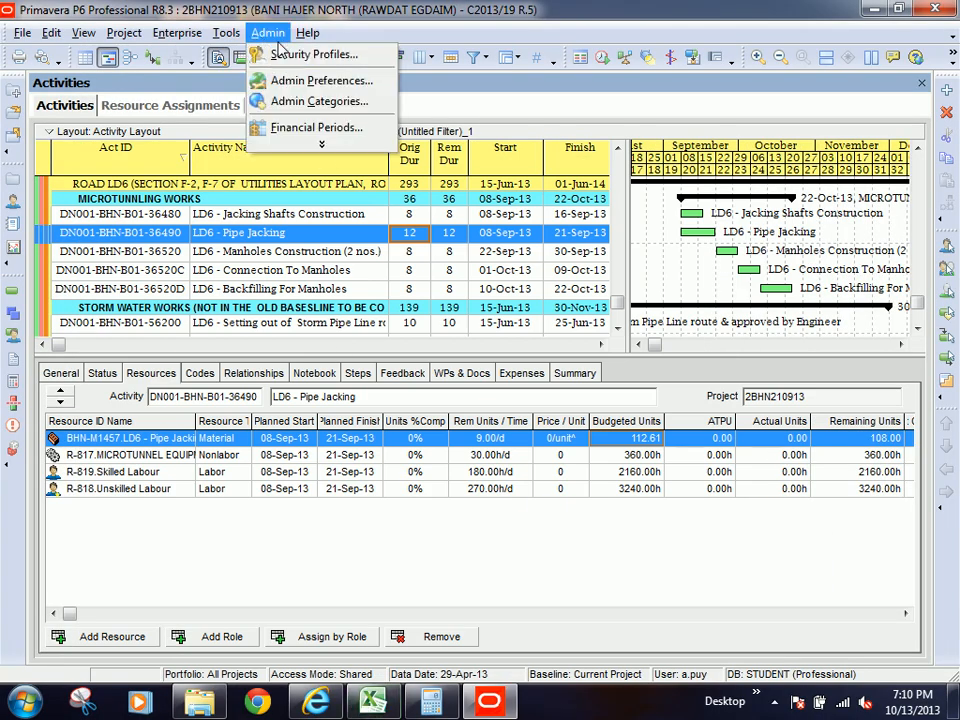
{"action": "left_click", "coordinate": [292, 104]}
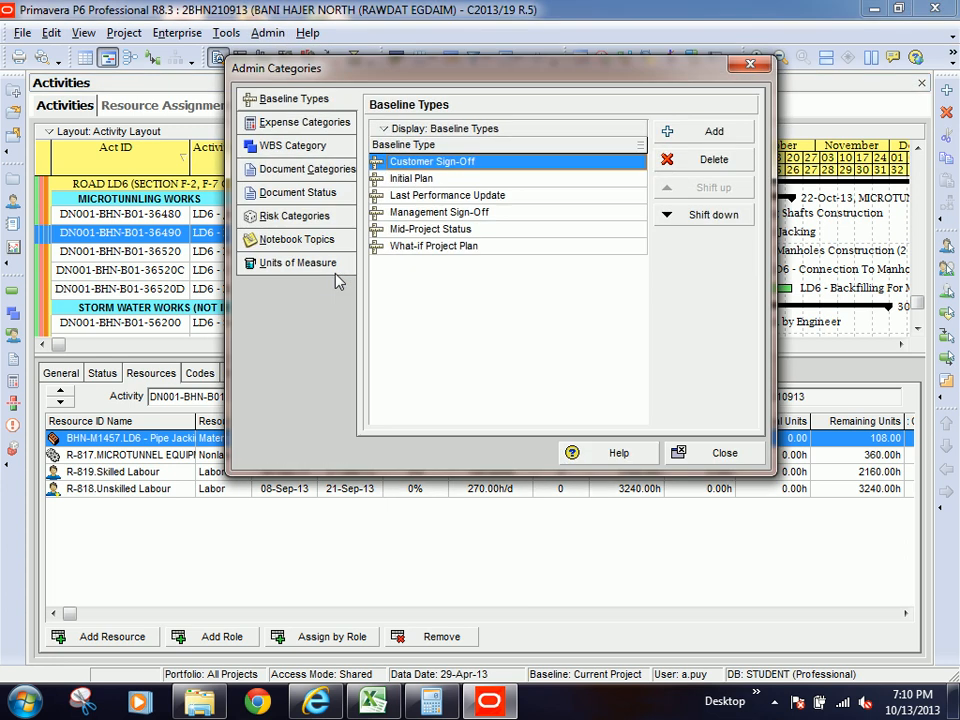
{"action": "left_click", "coordinate": [290, 263]}
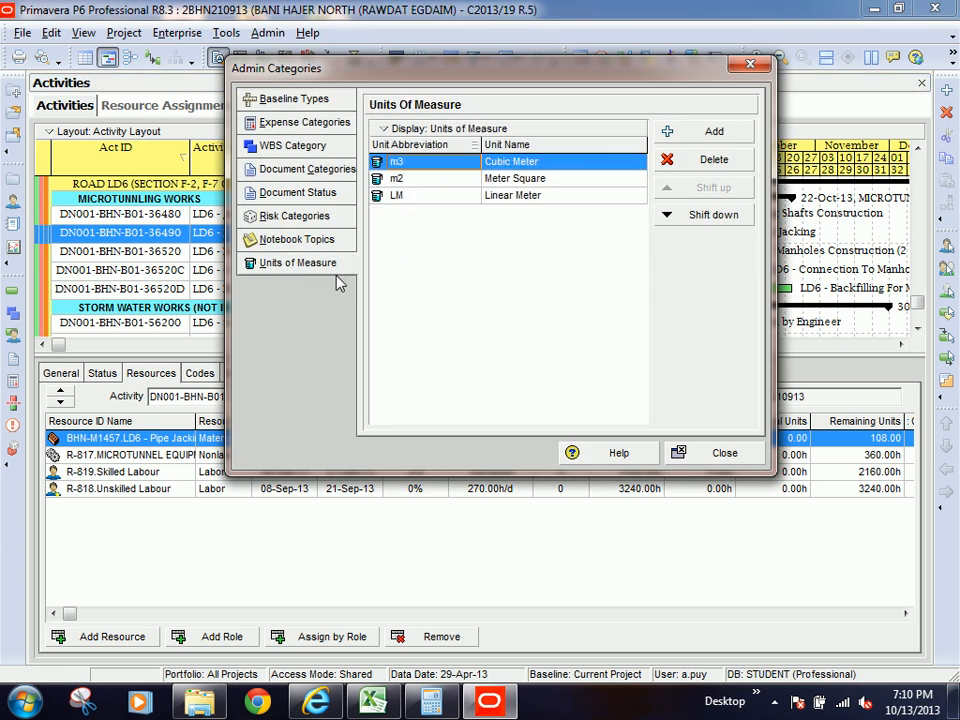
{"action": "left_click", "coordinate": [430, 196]}
{"action": "left_click", "coordinate": [415, 179]}
{"action": "left_click", "coordinate": [418, 162]}
{"action": "left_click", "coordinate": [700, 455]}
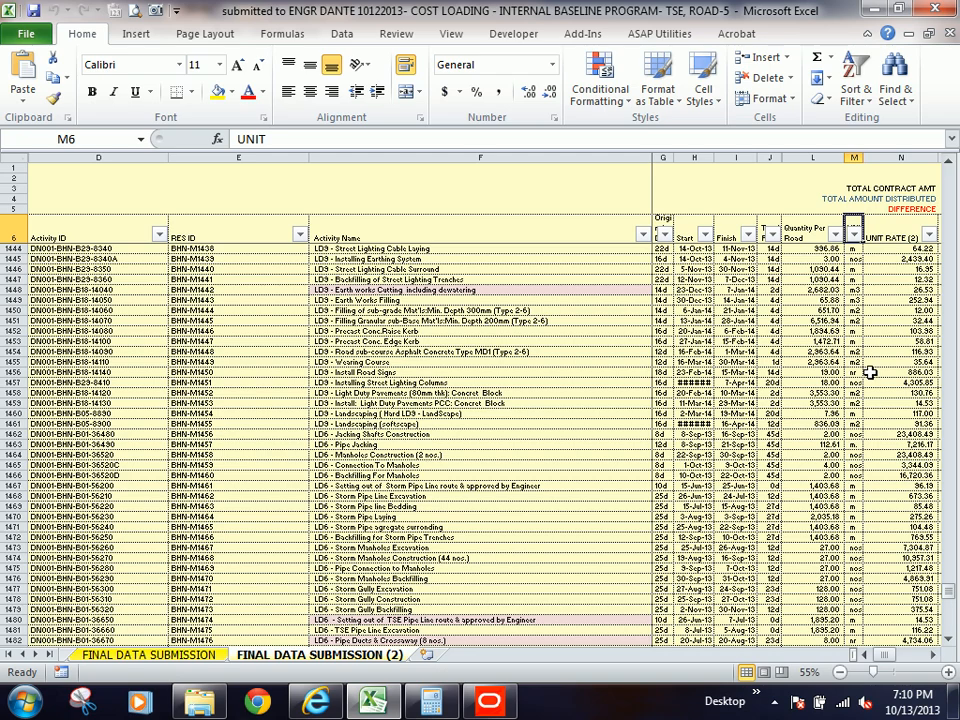
Review all distinct units in the sheet's UNIT column filter in Excel, leaving the filter unchanged.
{"action": "left_click", "coordinate": [853, 279]}
{"action": "left_click", "coordinate": [853, 331]}
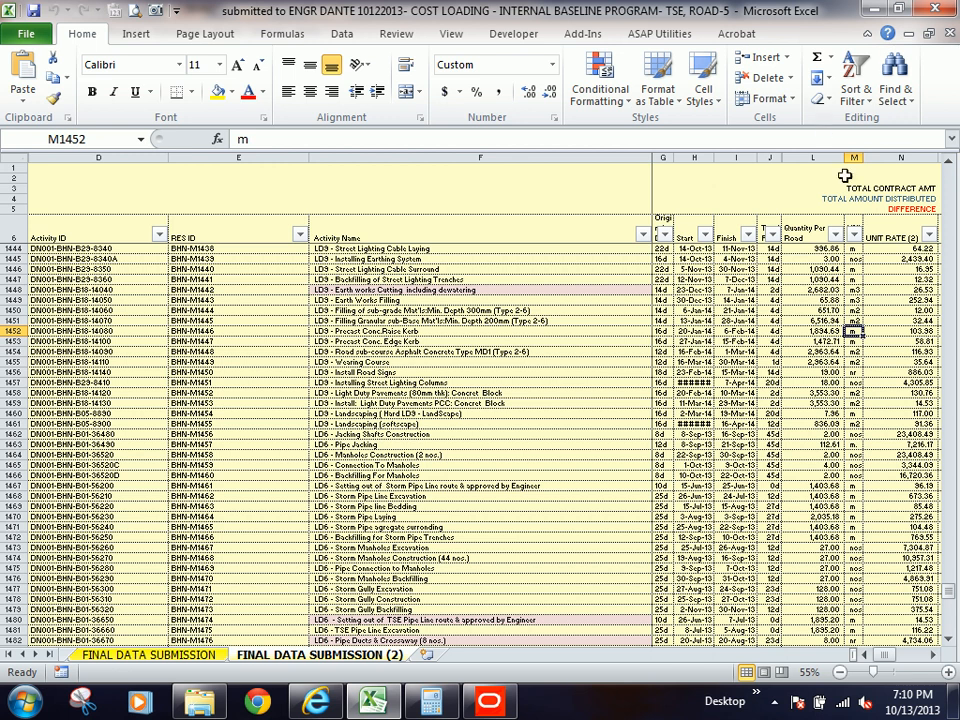
{"action": "left_click", "coordinate": [853, 234]}
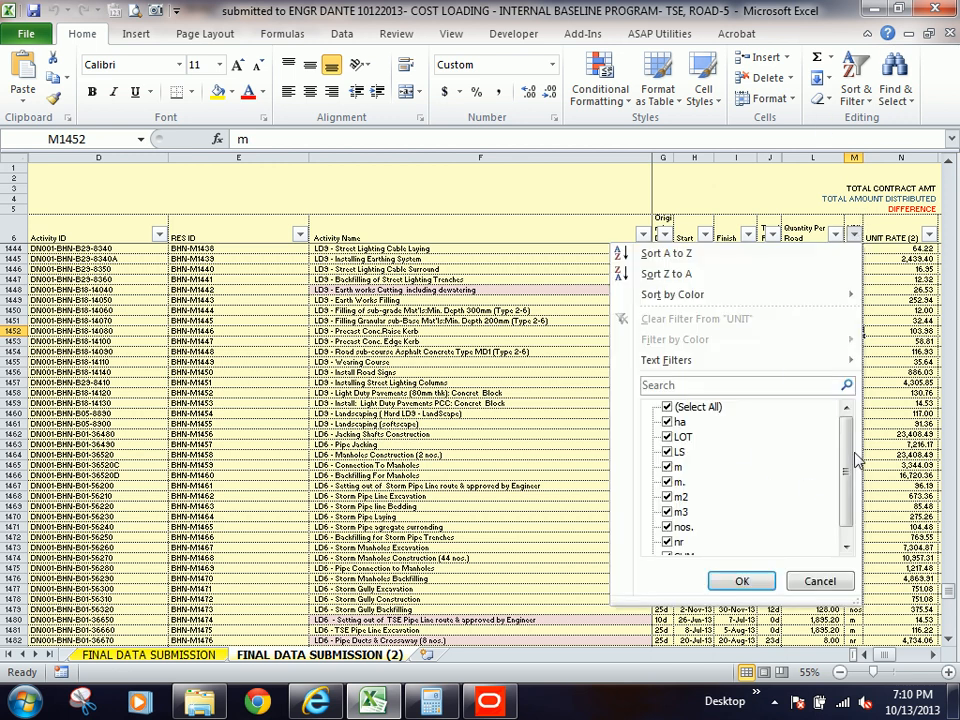
{"action": "mouse_move", "coordinate": [852, 447]}
{"action": "left_mouse_down"}
{"action": "mouse_move", "coordinate": [850, 532]}
{"action": "mouse_move", "coordinate": [853, 419]}
{"action": "mouse_move", "coordinate": [852, 427]}
{"action": "left_mouse_up"}
{"action": "left_click_drag", "start_coordinate": [855, 601], "coordinate": [876, 645]}
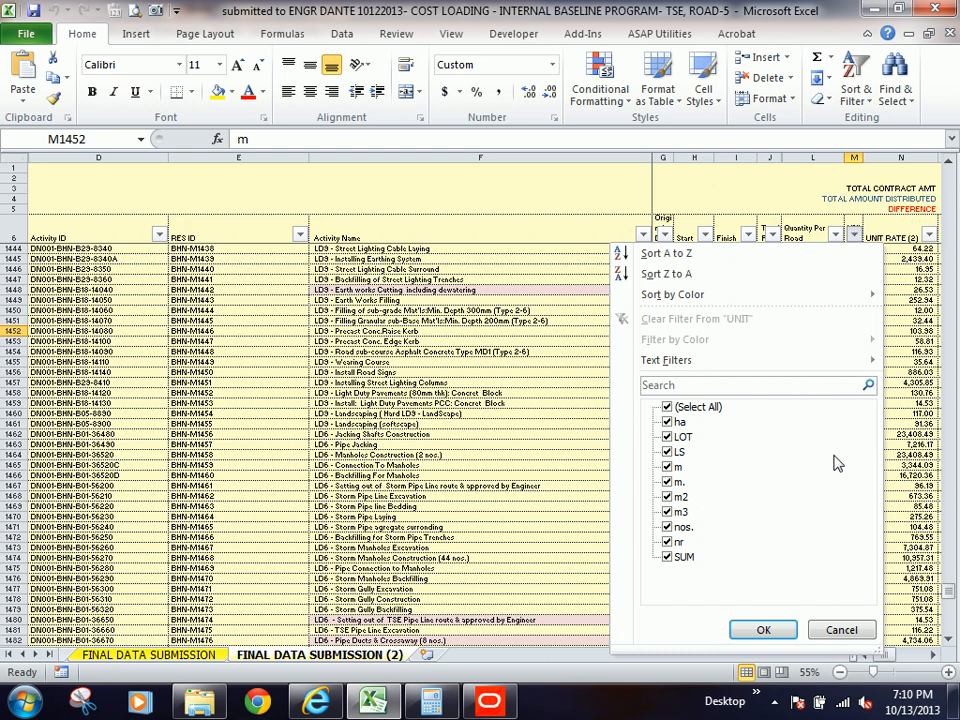
{"action": "left_click", "coordinate": [836, 631]}
{"action": "left_click", "coordinate": [853, 352]}
Check LD6 - Pipe Jacking's price per unit in Primavera P6, and show the Units & Prices details of resource BHN-M1577.
{"action": "left_click", "coordinate": [487, 699]}
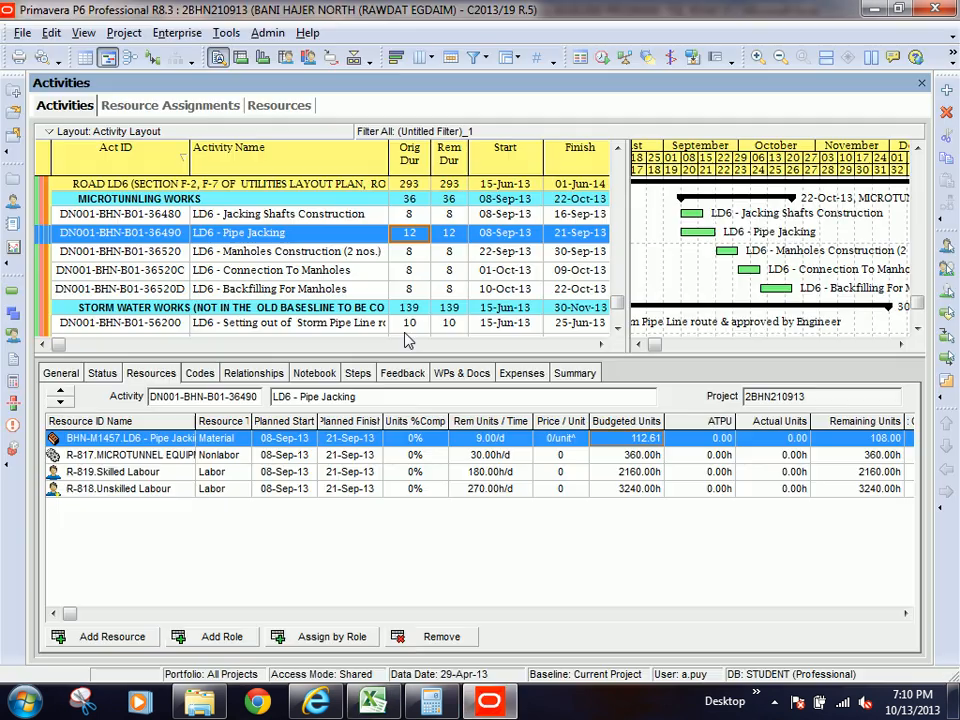
{"action": "left_click", "coordinate": [566, 438]}
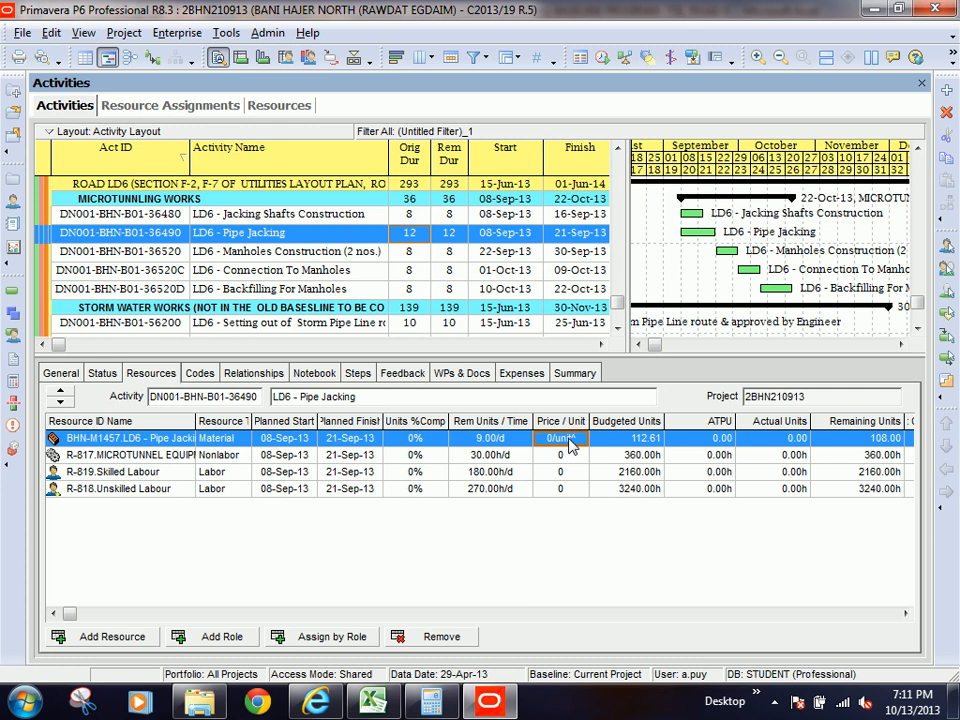
{"action": "left_click", "coordinate": [265, 108]}
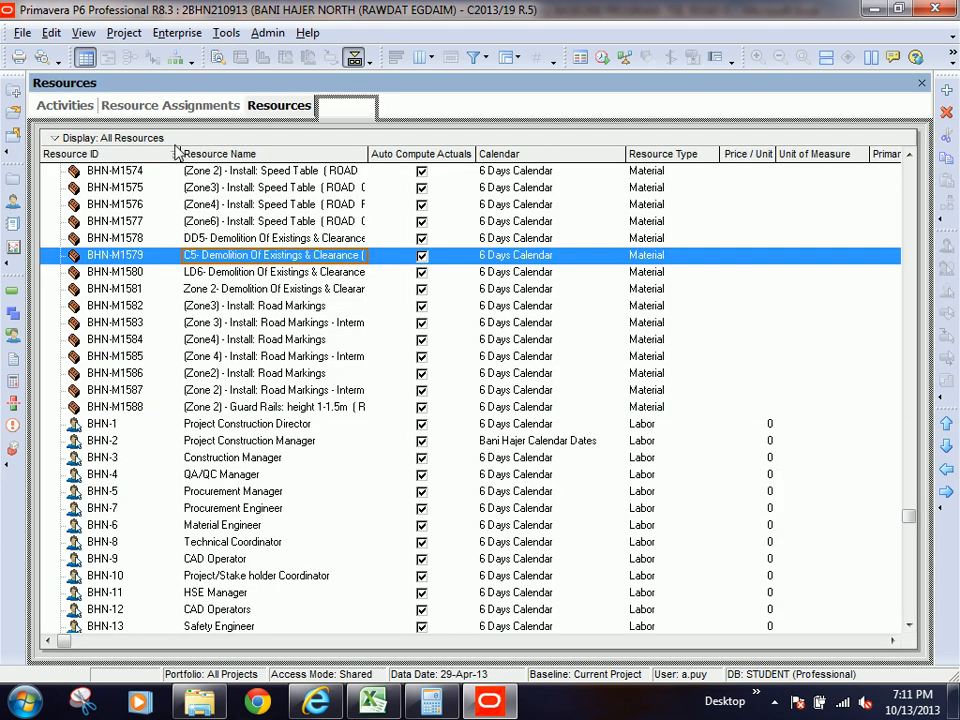
{"action": "left_click", "coordinate": [222, 222]}
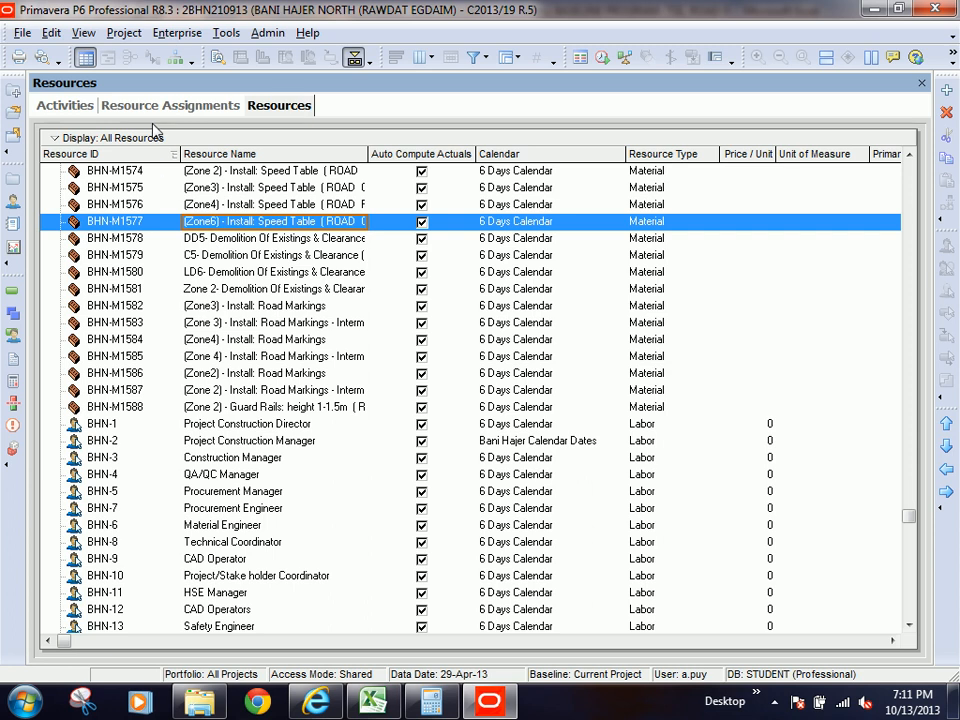
{"action": "left_click", "coordinate": [217, 57]}
{"action": "left_click", "coordinate": [197, 404]}
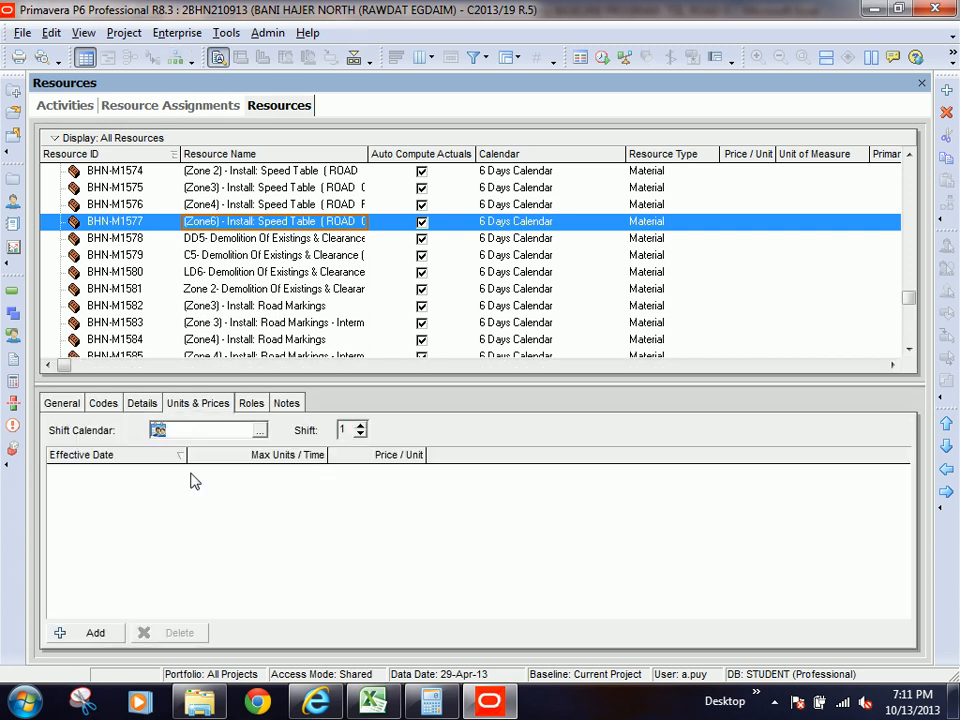
Compare the Units & Prices details of resources BHN-M1578 and BHN-M1577.
{"action": "left_click", "coordinate": [224, 241]}
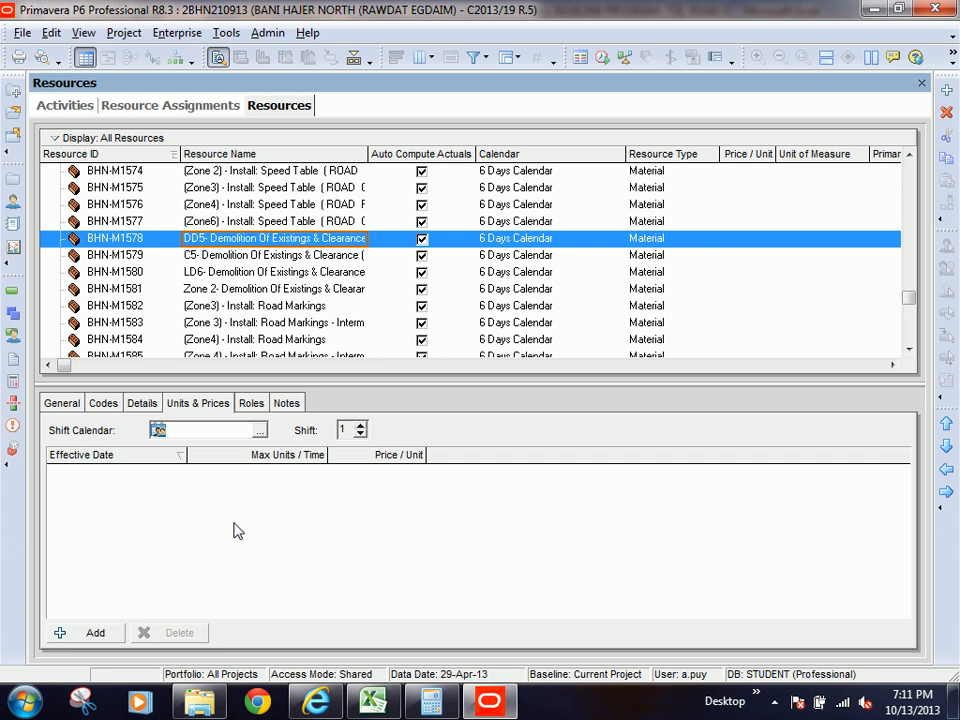
{"action": "left_click", "coordinate": [226, 226]}
{"action": "left_click", "coordinate": [238, 243]}
{"action": "left_click", "coordinate": [237, 225]}
Clear the desktop by minimising Primavera P6 and closing the Excel workbook and the Calculator.
{"action": "left_click", "coordinate": [876, 10]}
{"action": "left_click", "coordinate": [484, 291]}
{"action": "left_click", "coordinate": [476, 270]}
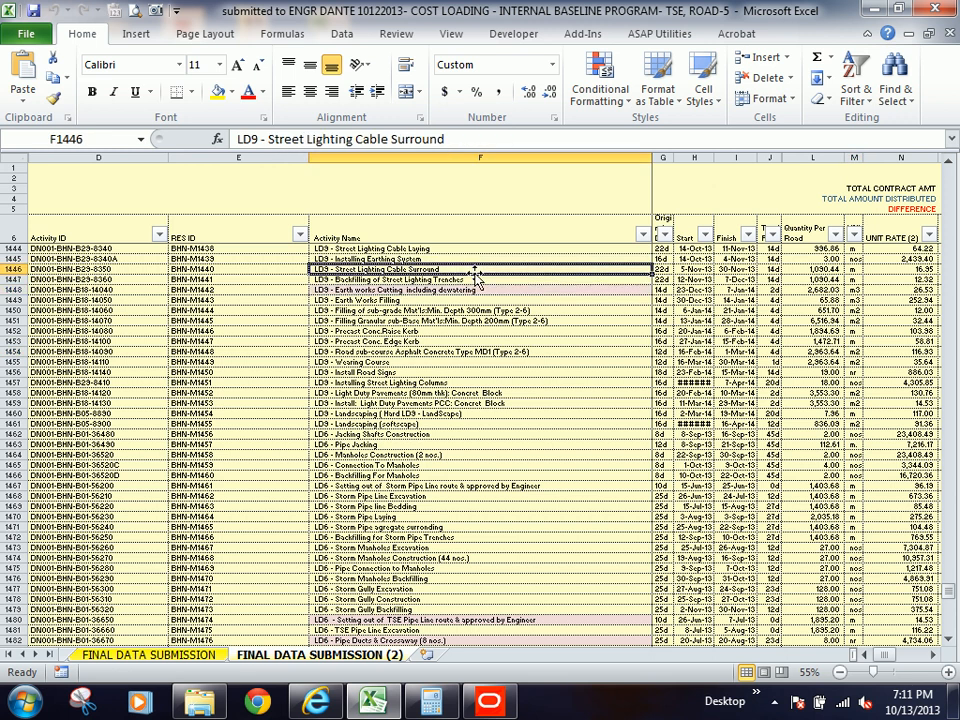
{"action": "left_click", "coordinate": [458, 247]}
{"action": "left_click", "coordinate": [458, 225]}
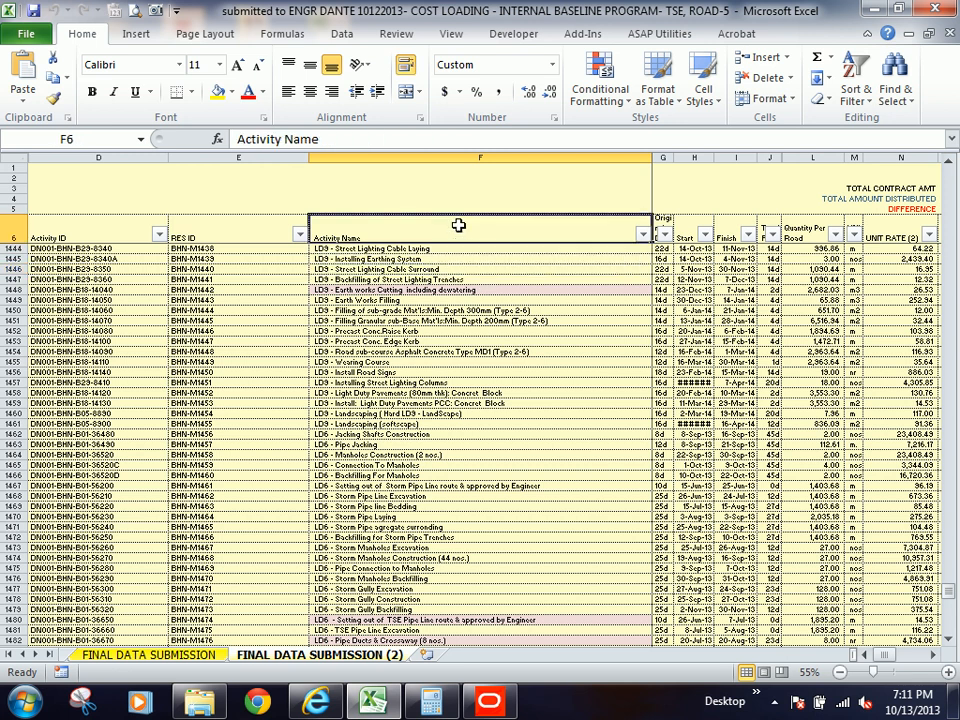
{"action": "left_click", "coordinate": [454, 269]}
{"action": "left_click", "coordinate": [446, 236]}
{"action": "left_click", "coordinate": [868, 10]}
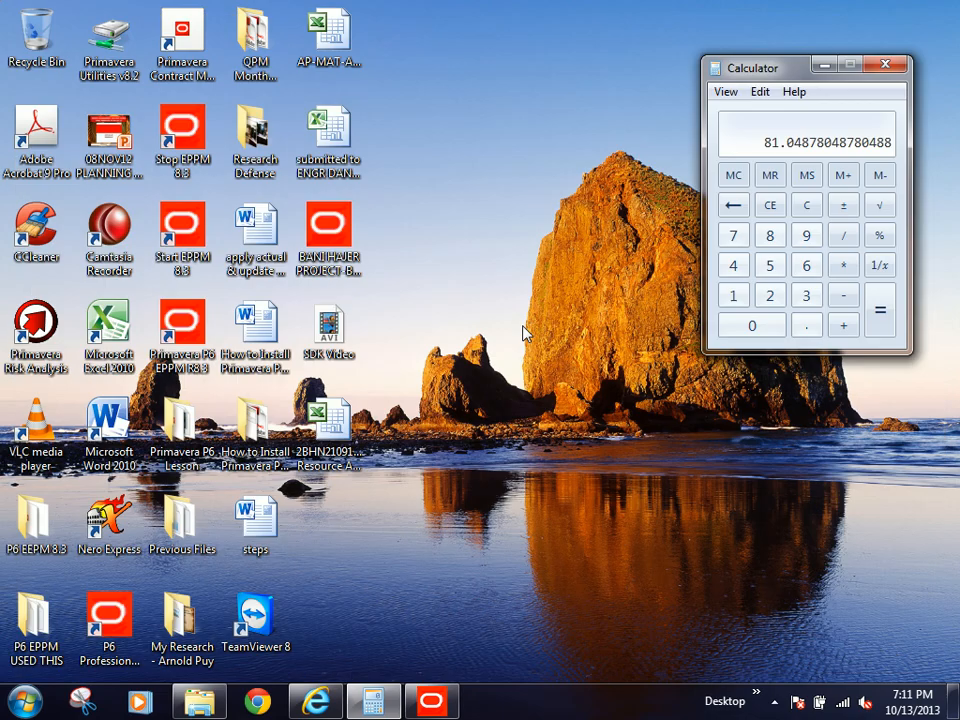
{"action": "left_click", "coordinate": [885, 64]}
Refresh the Windows desktop twice.
{"action": "right_click", "coordinate": [687, 123]}
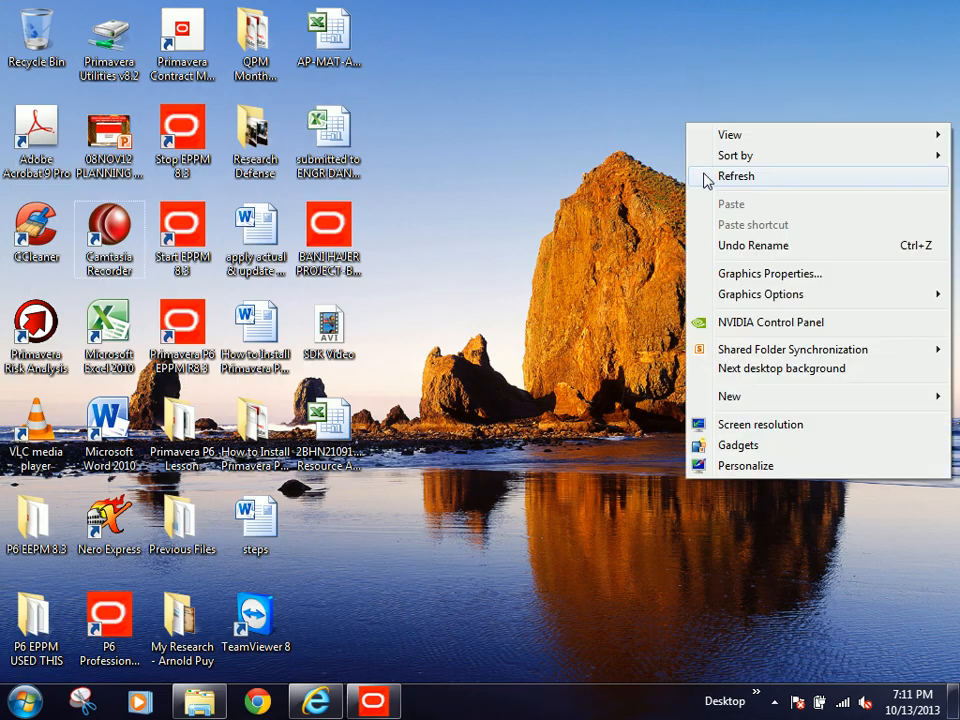
{"action": "left_click", "coordinate": [722, 178]}
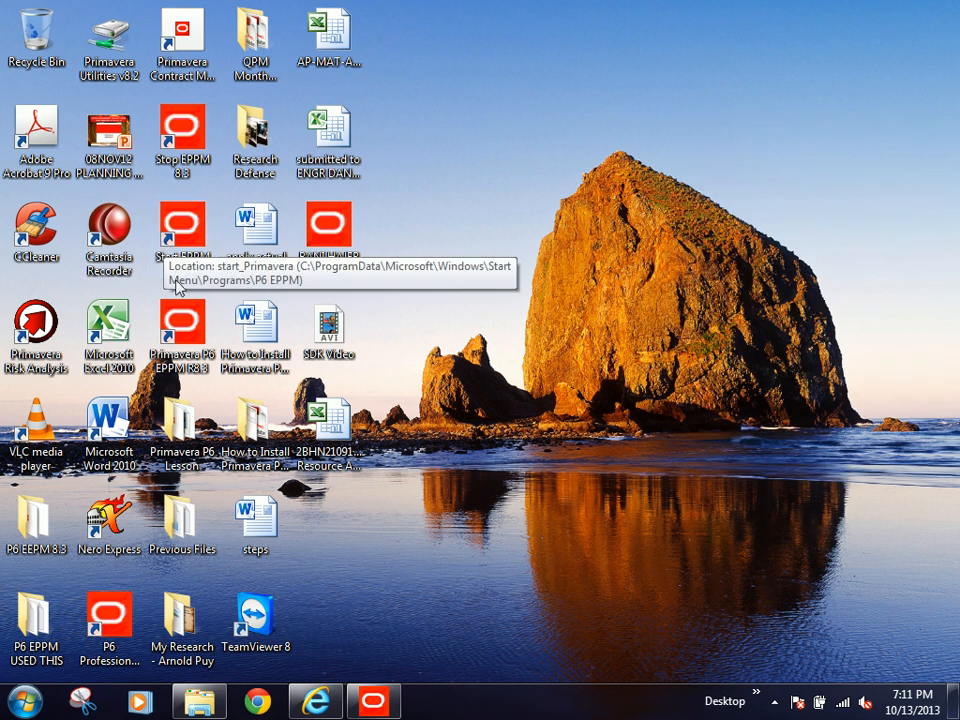
{"action": "right_click", "coordinate": [467, 236]}
{"action": "left_click", "coordinate": [511, 289]}
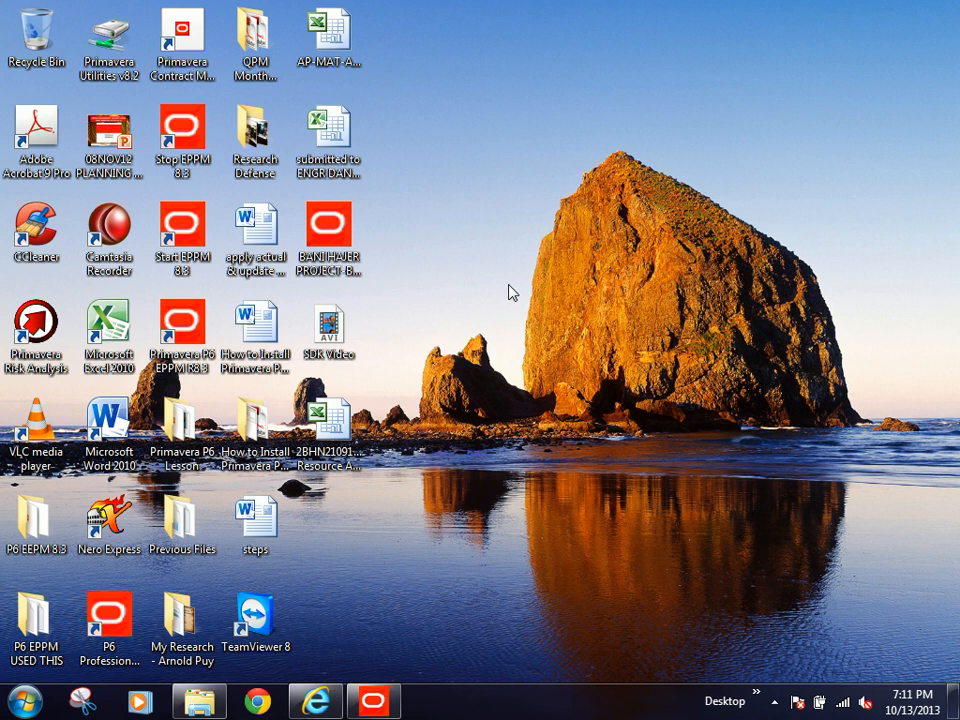